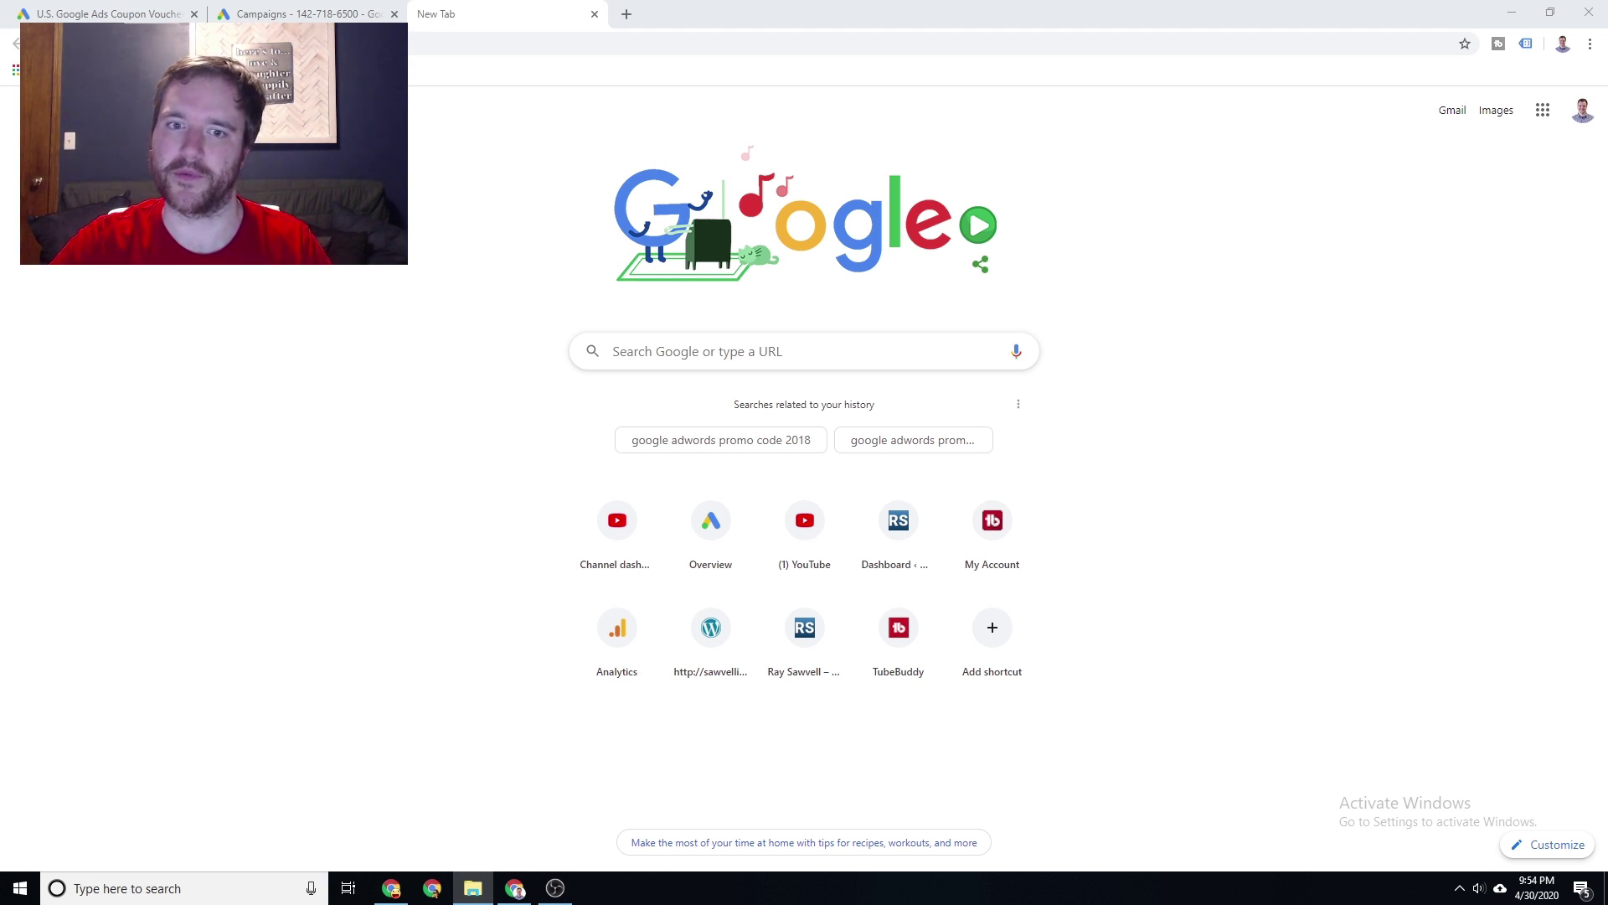
Search Google for 'google ads promo code'.
left_click(685, 336)
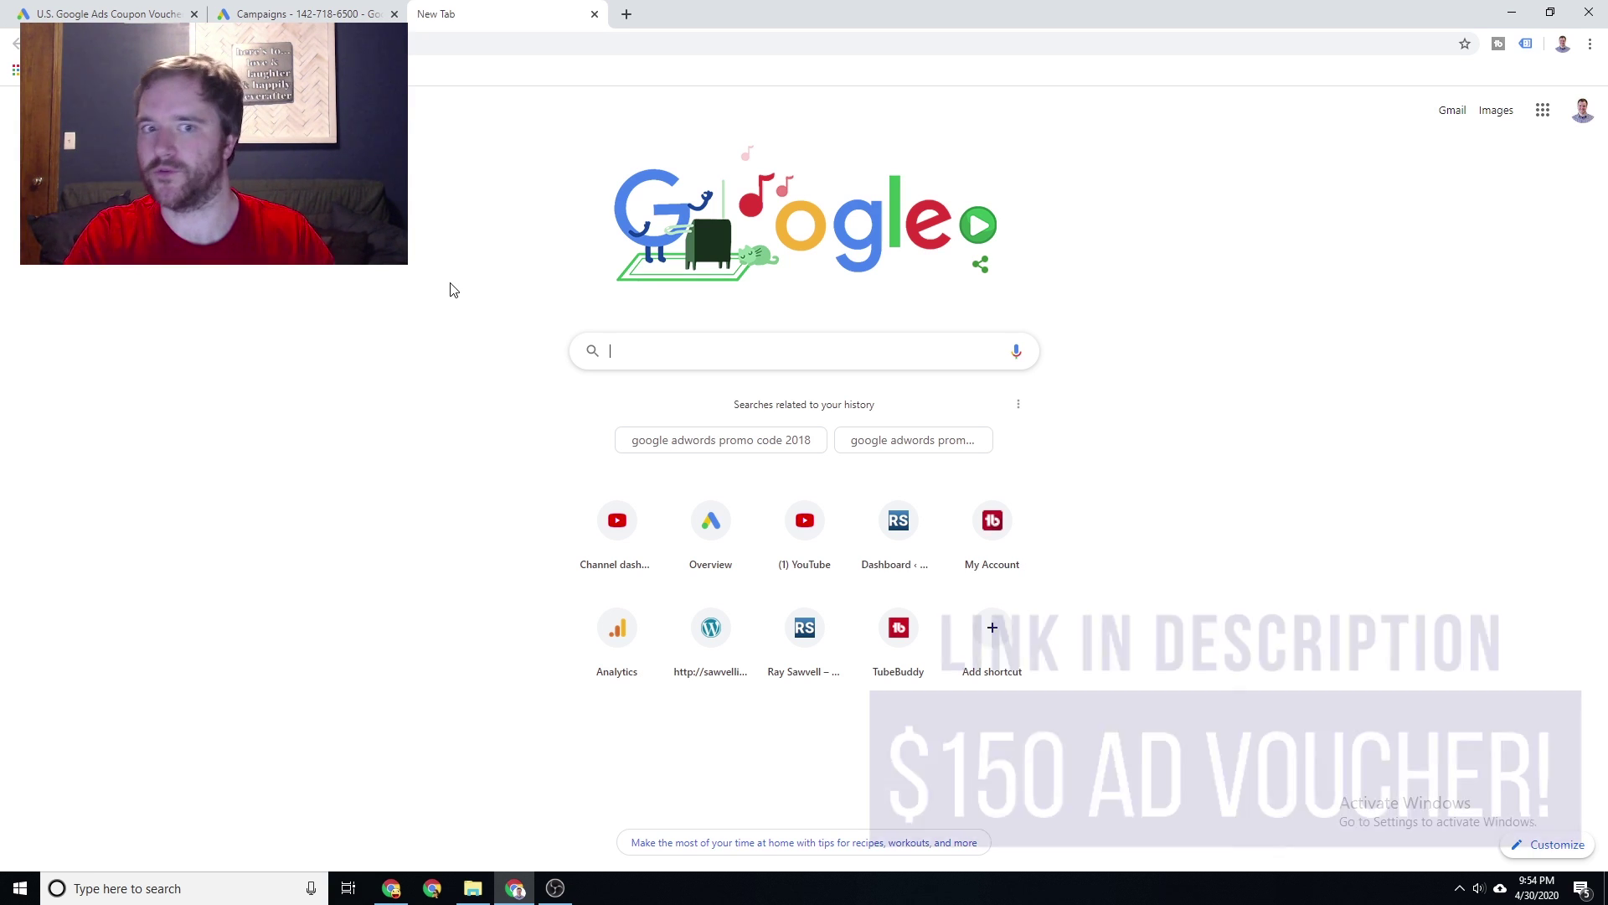
type("google ads promo")
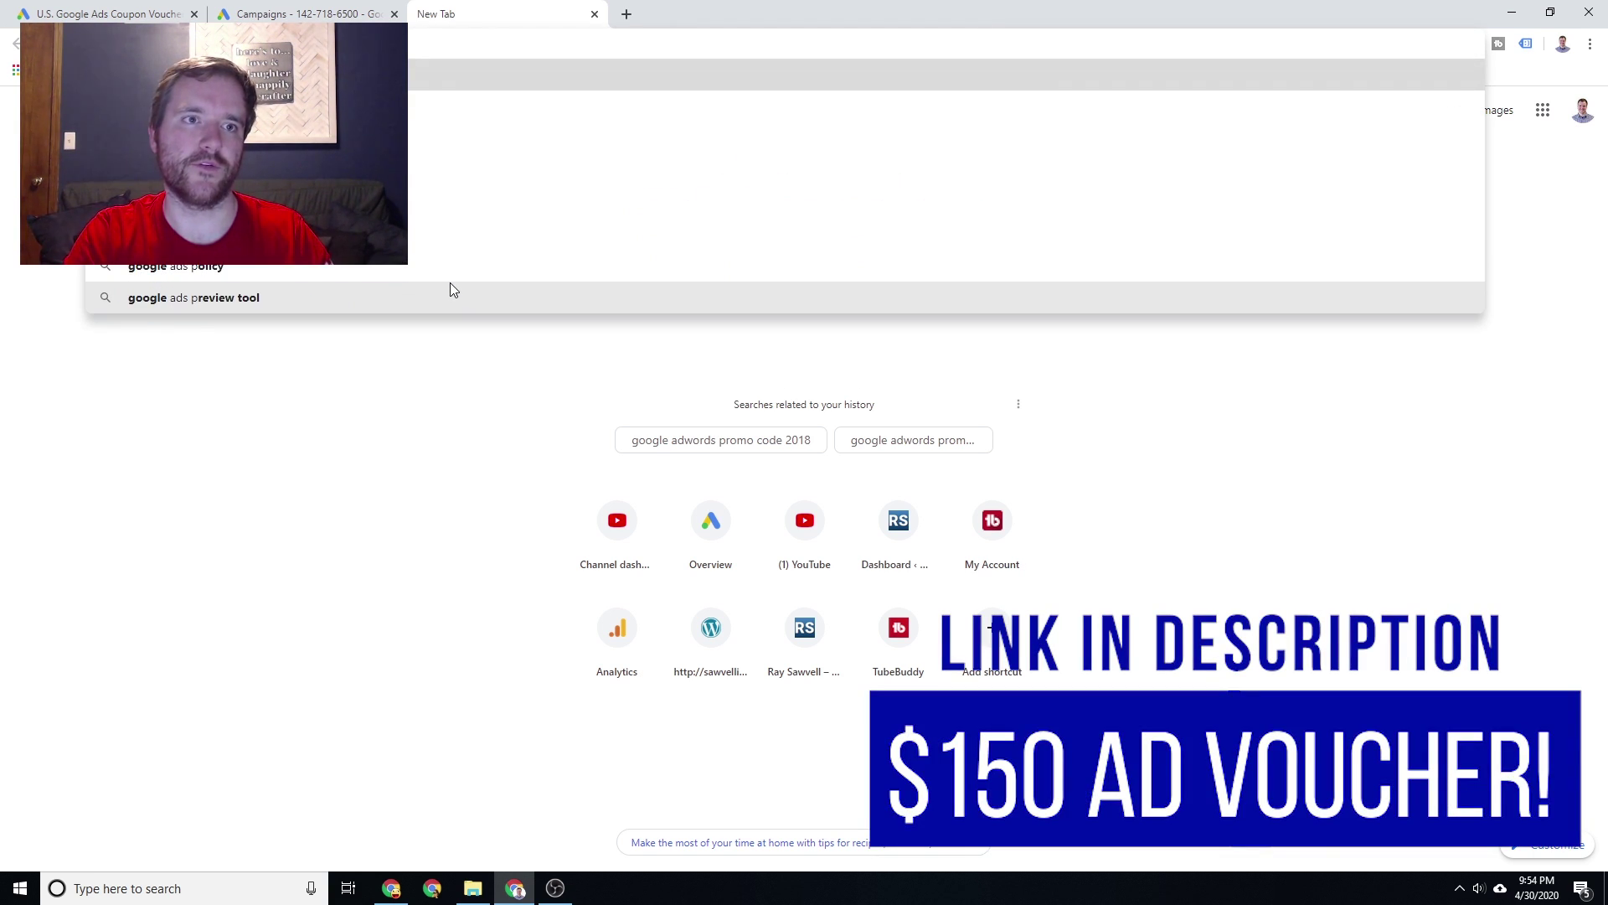
type(" code")
key("Return")
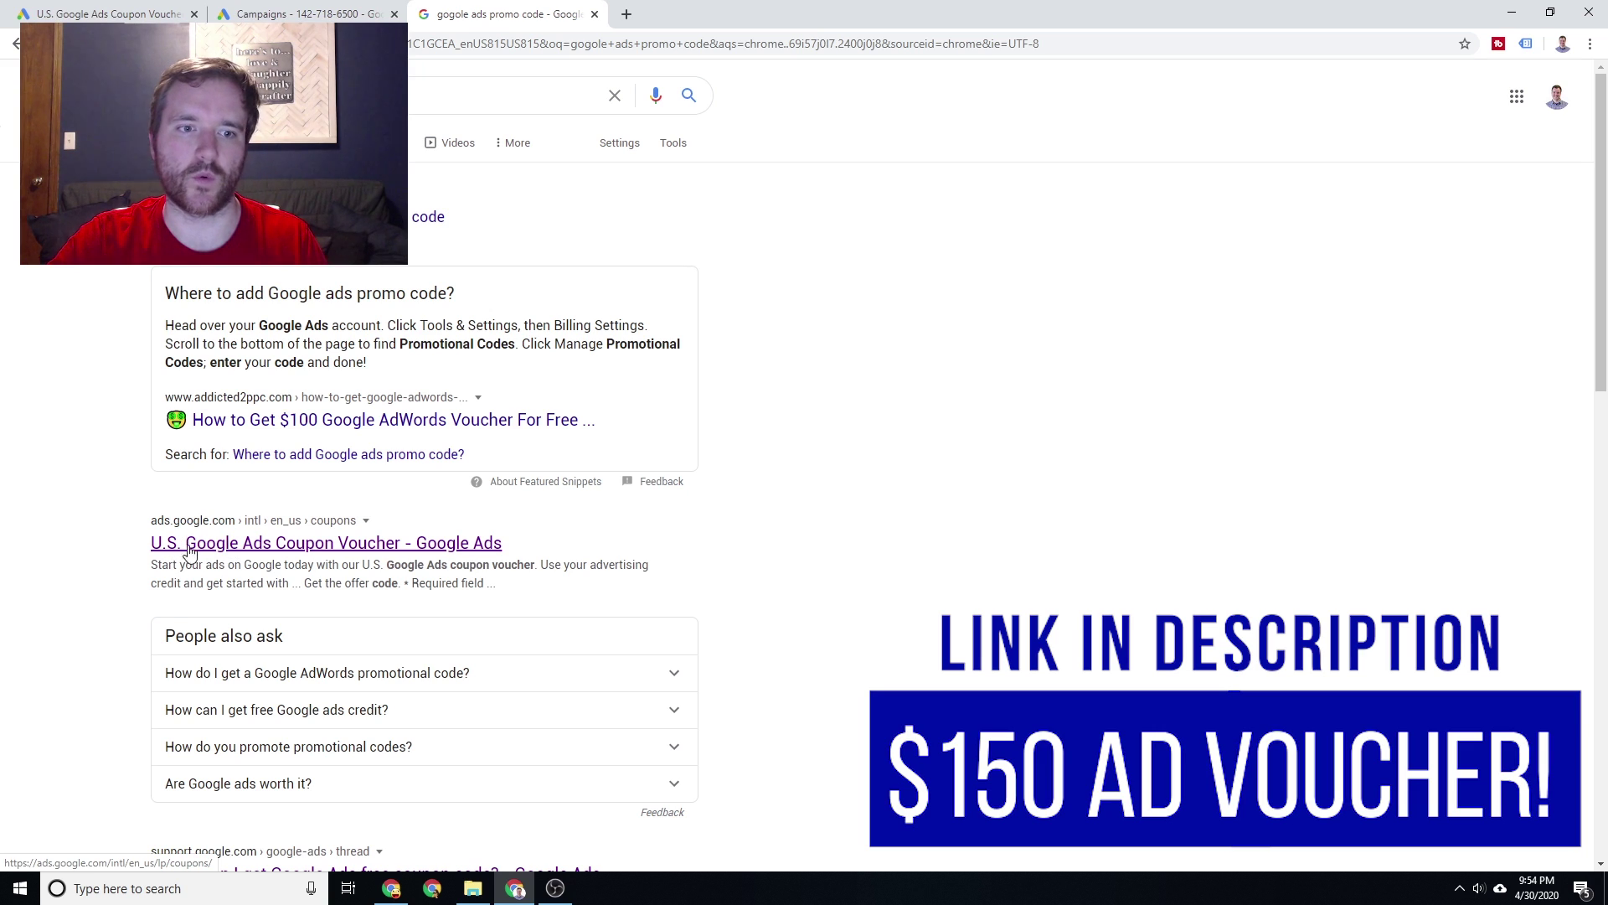
Open the U.S. Google Ads Coupon Voucher result and highlight part of its introduction.
left_click(269, 543)
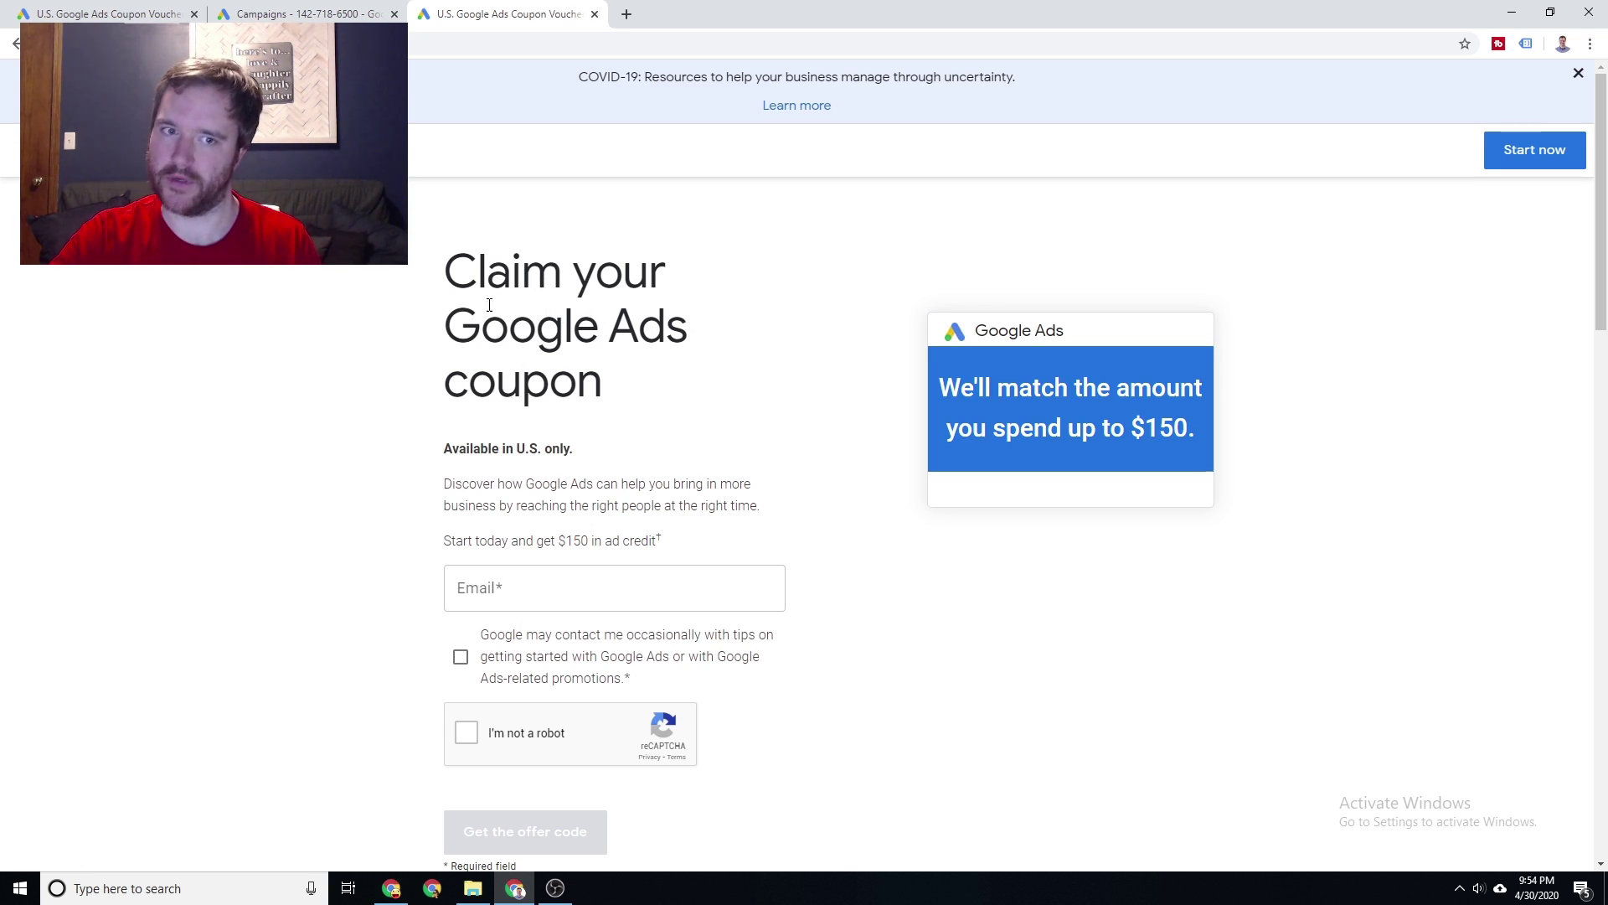
scroll(488, 304, "down", 1)
scroll(415, 277, "up", 1)
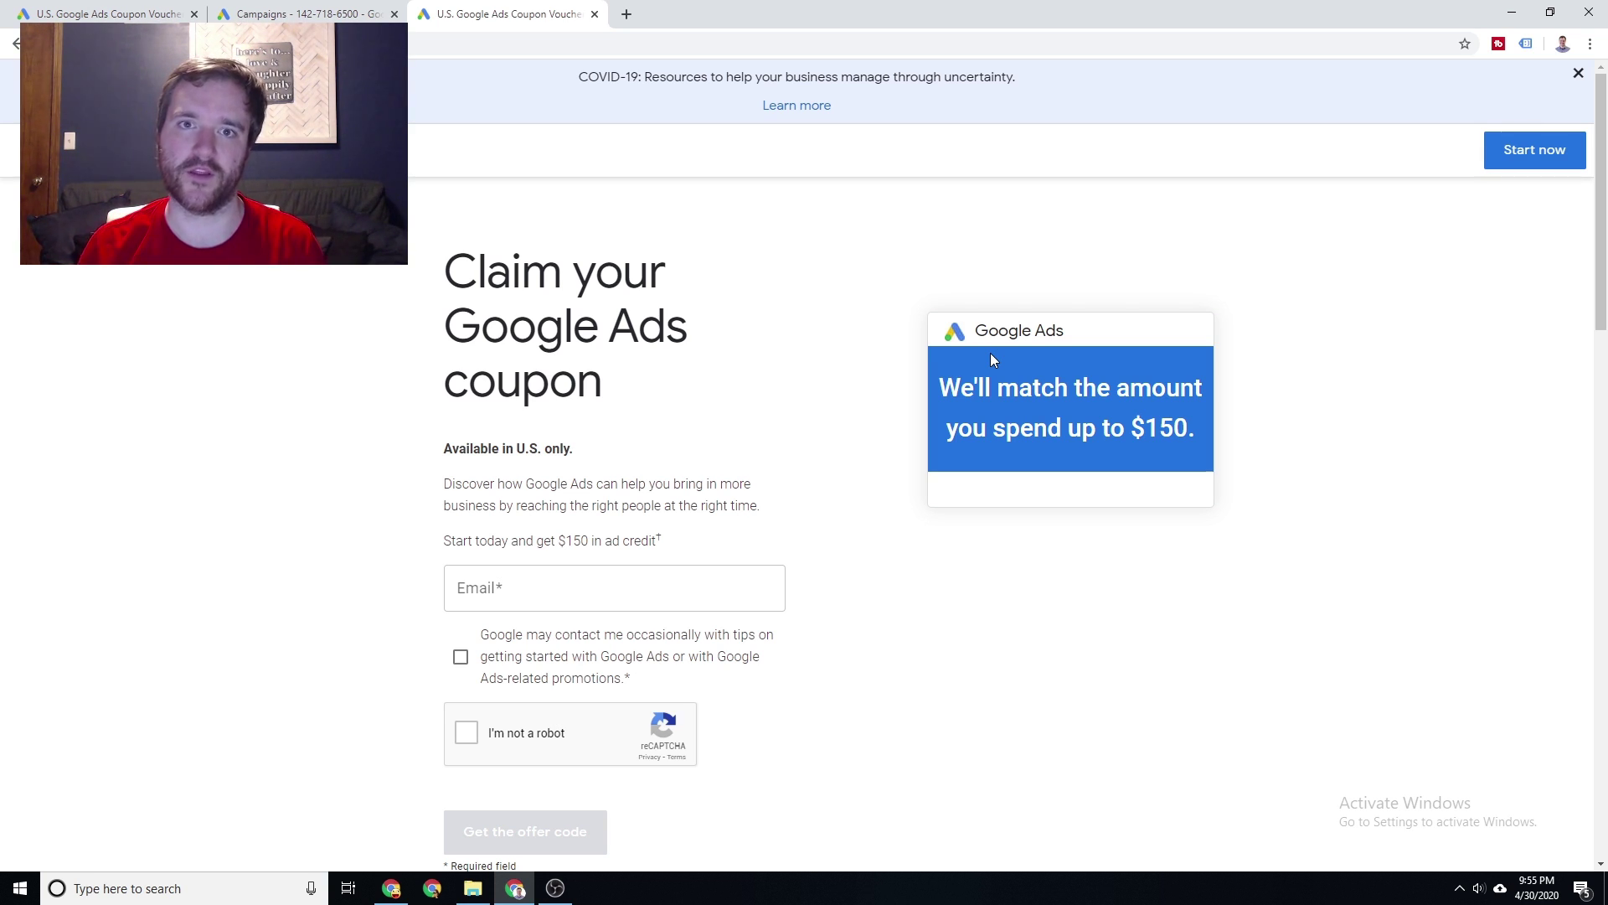
left_click_drag(484, 484, 549, 484)
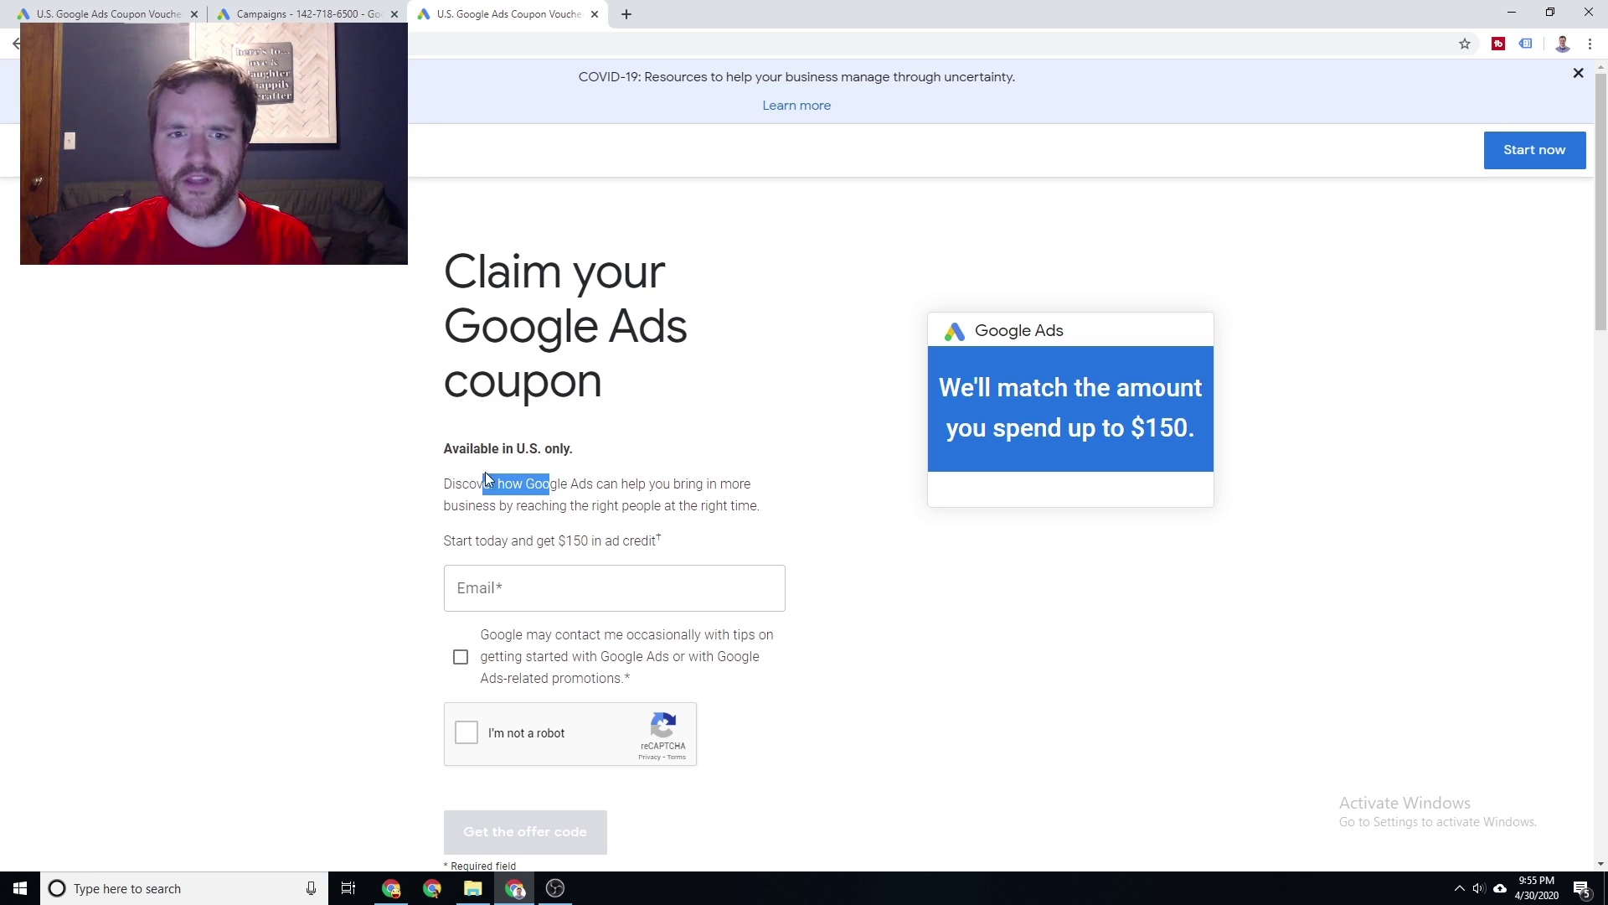
scroll(289, 473, "down", 4)
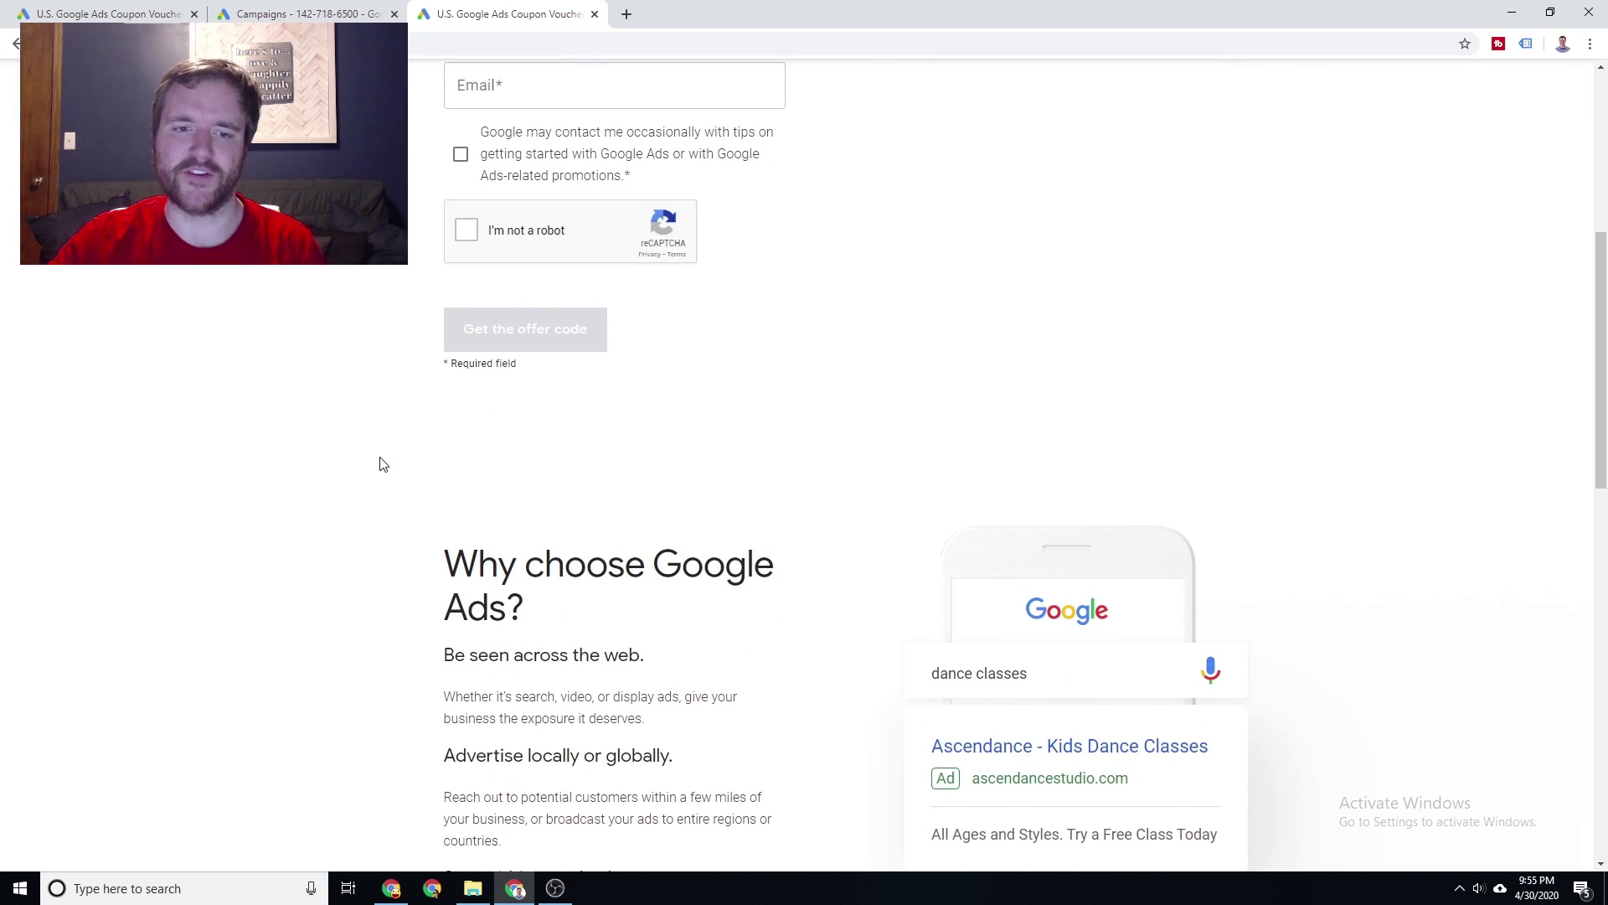
scroll(384, 431, "up", 4)
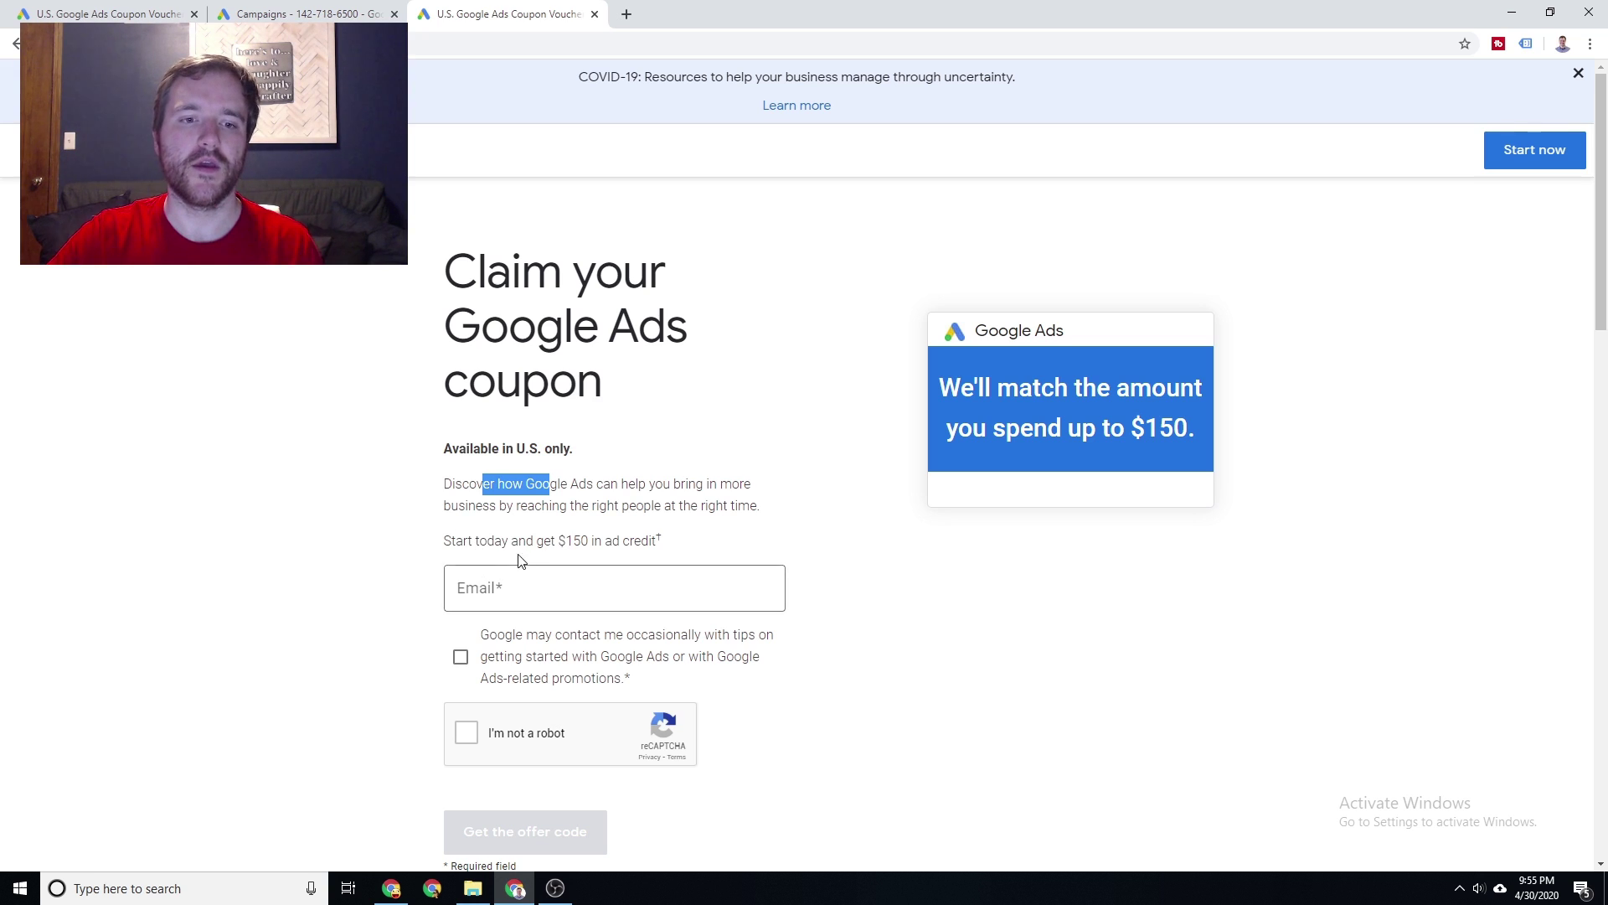
Enter an email in the coupon form, then bring up the 'Your $150 credit is here' email.
left_click(481, 589)
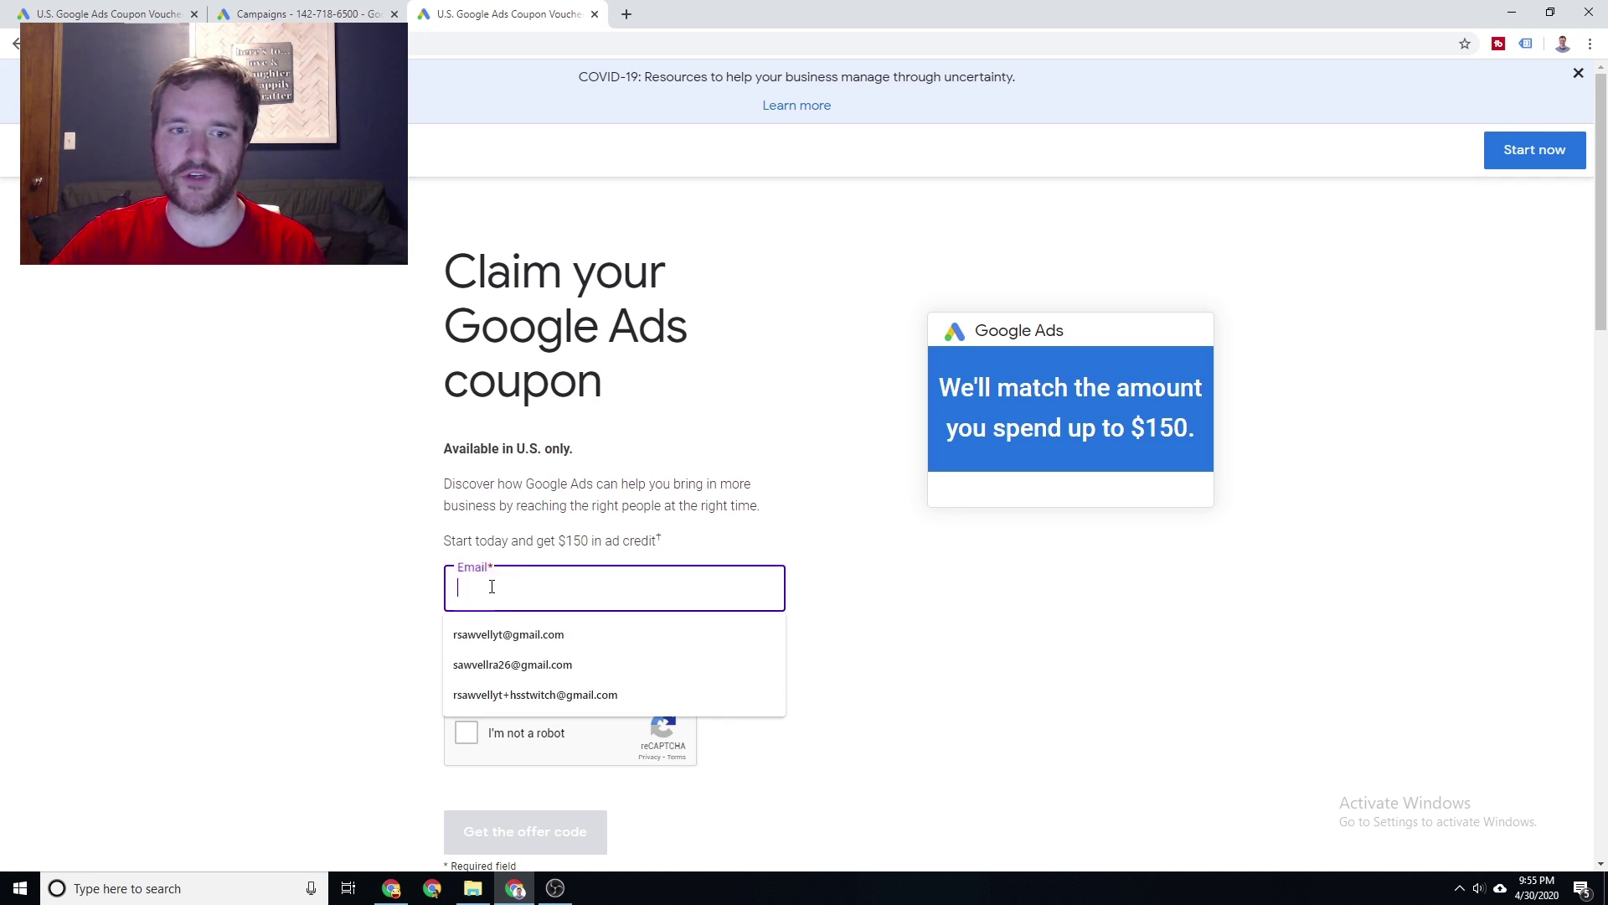
left_click(432, 549)
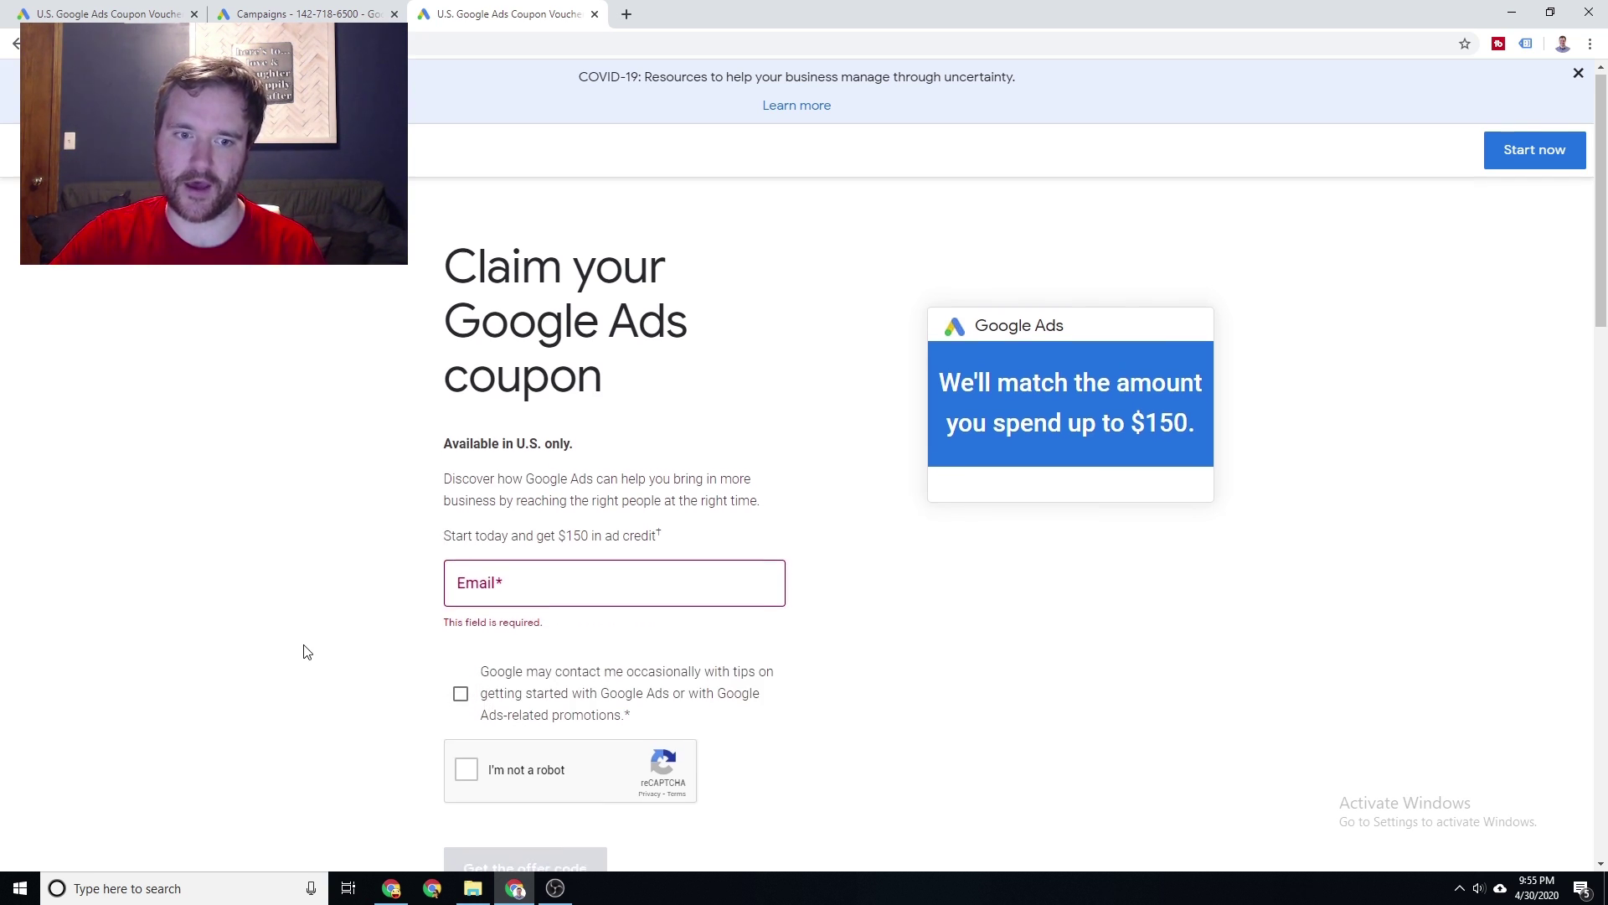
scroll(305, 650, "down", 2)
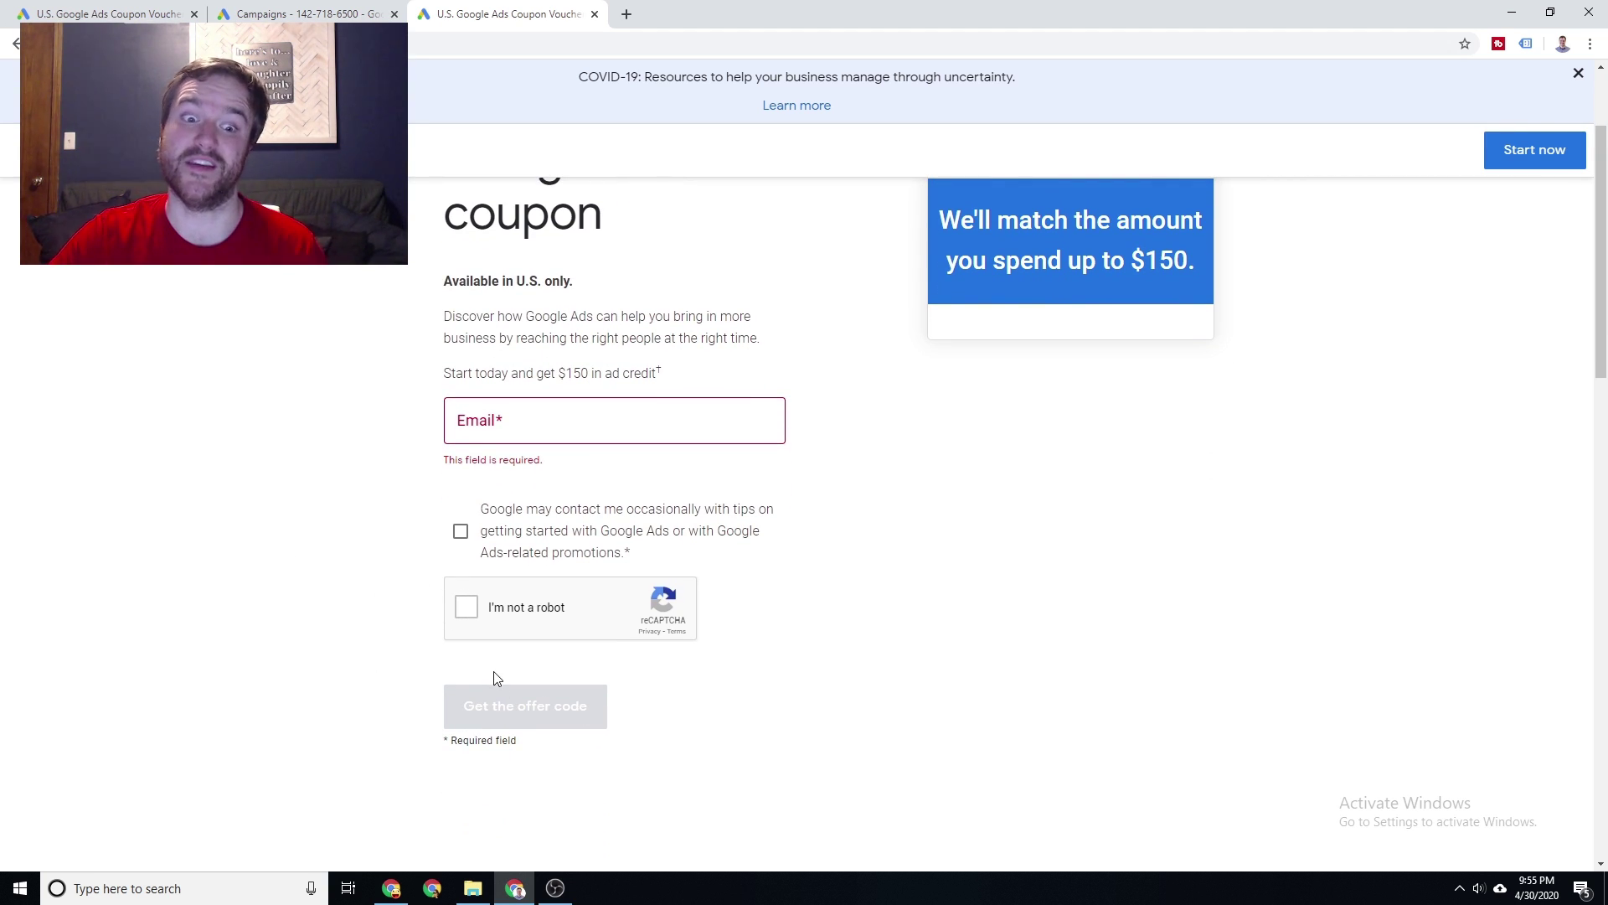
scroll(266, 500, "up", 2)
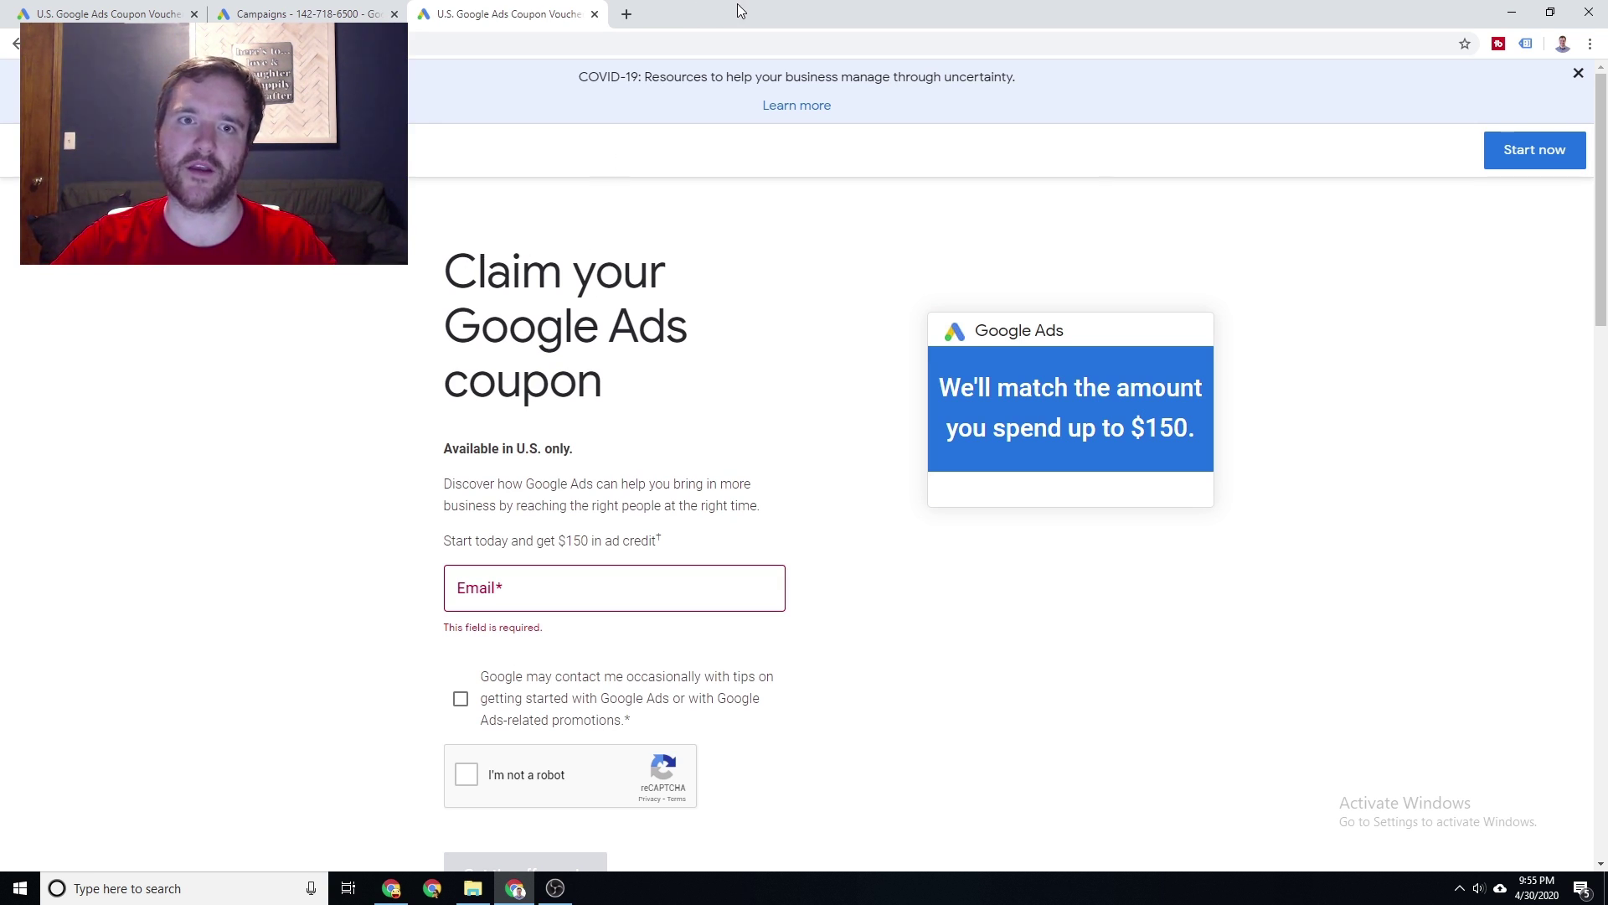
left_click_drag(738, 3, 1221, 4)
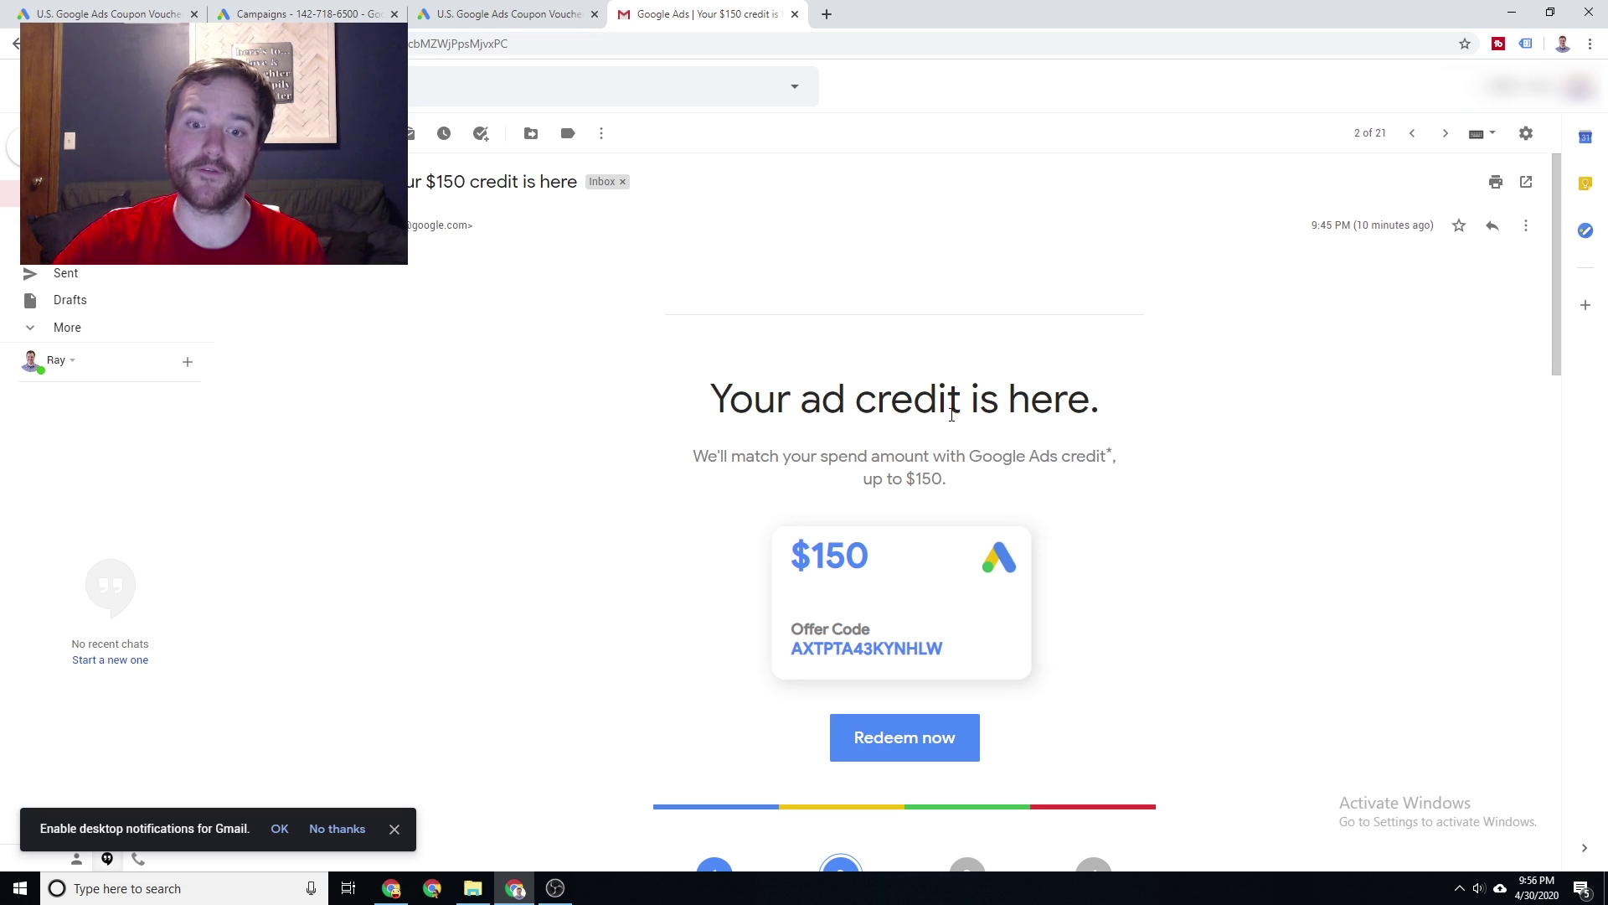
left_click_drag(787, 644, 876, 644)
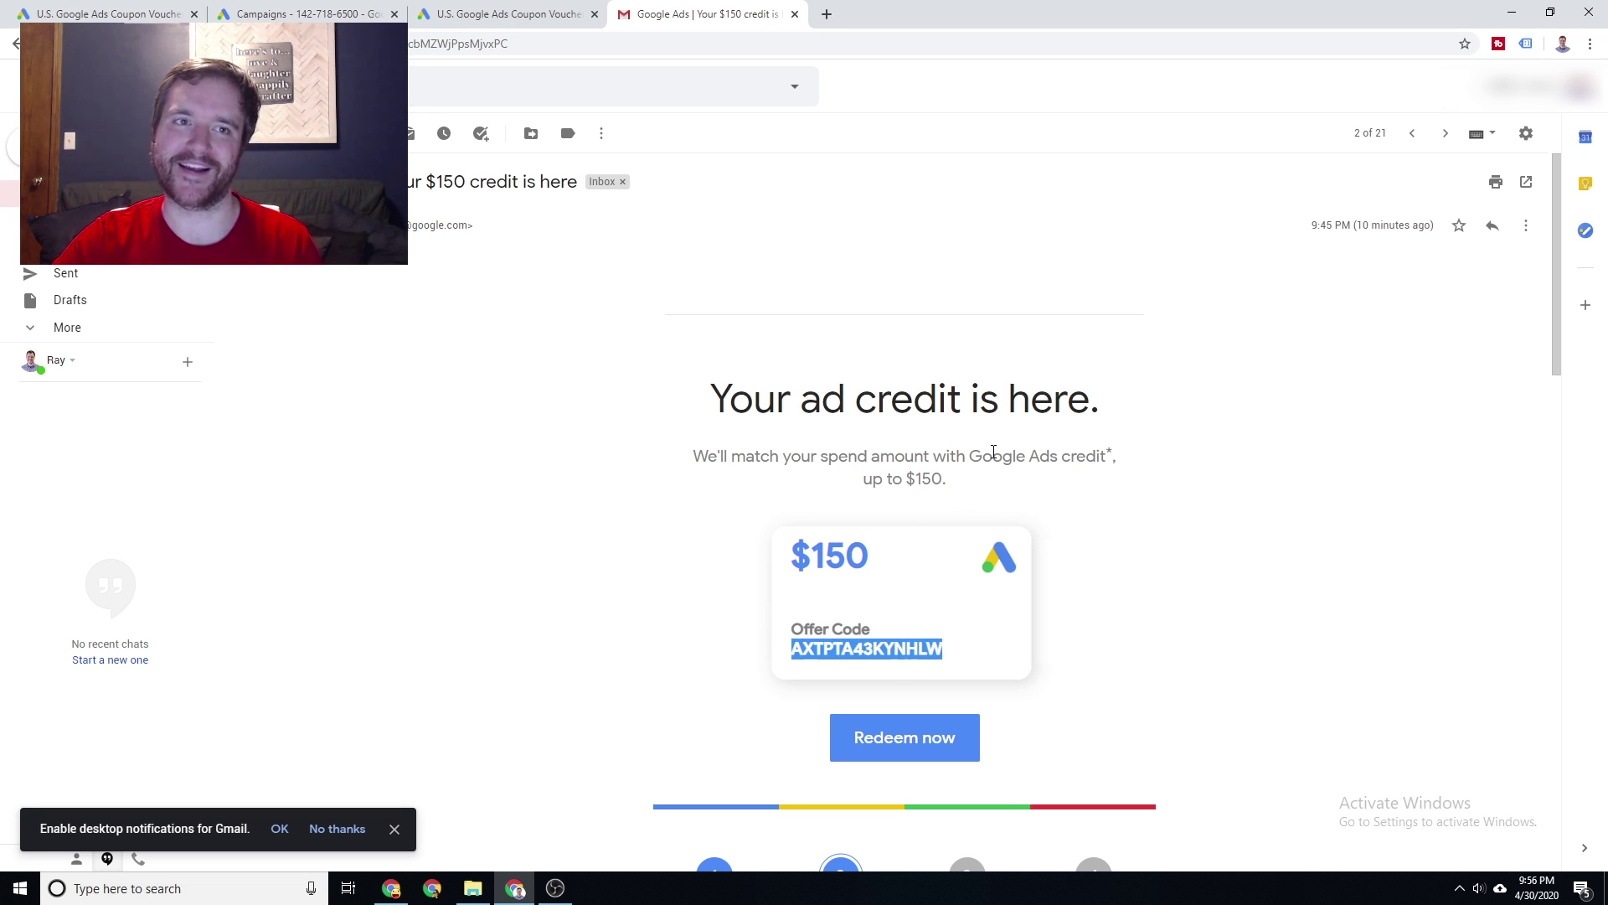
left_click(1161, 542)
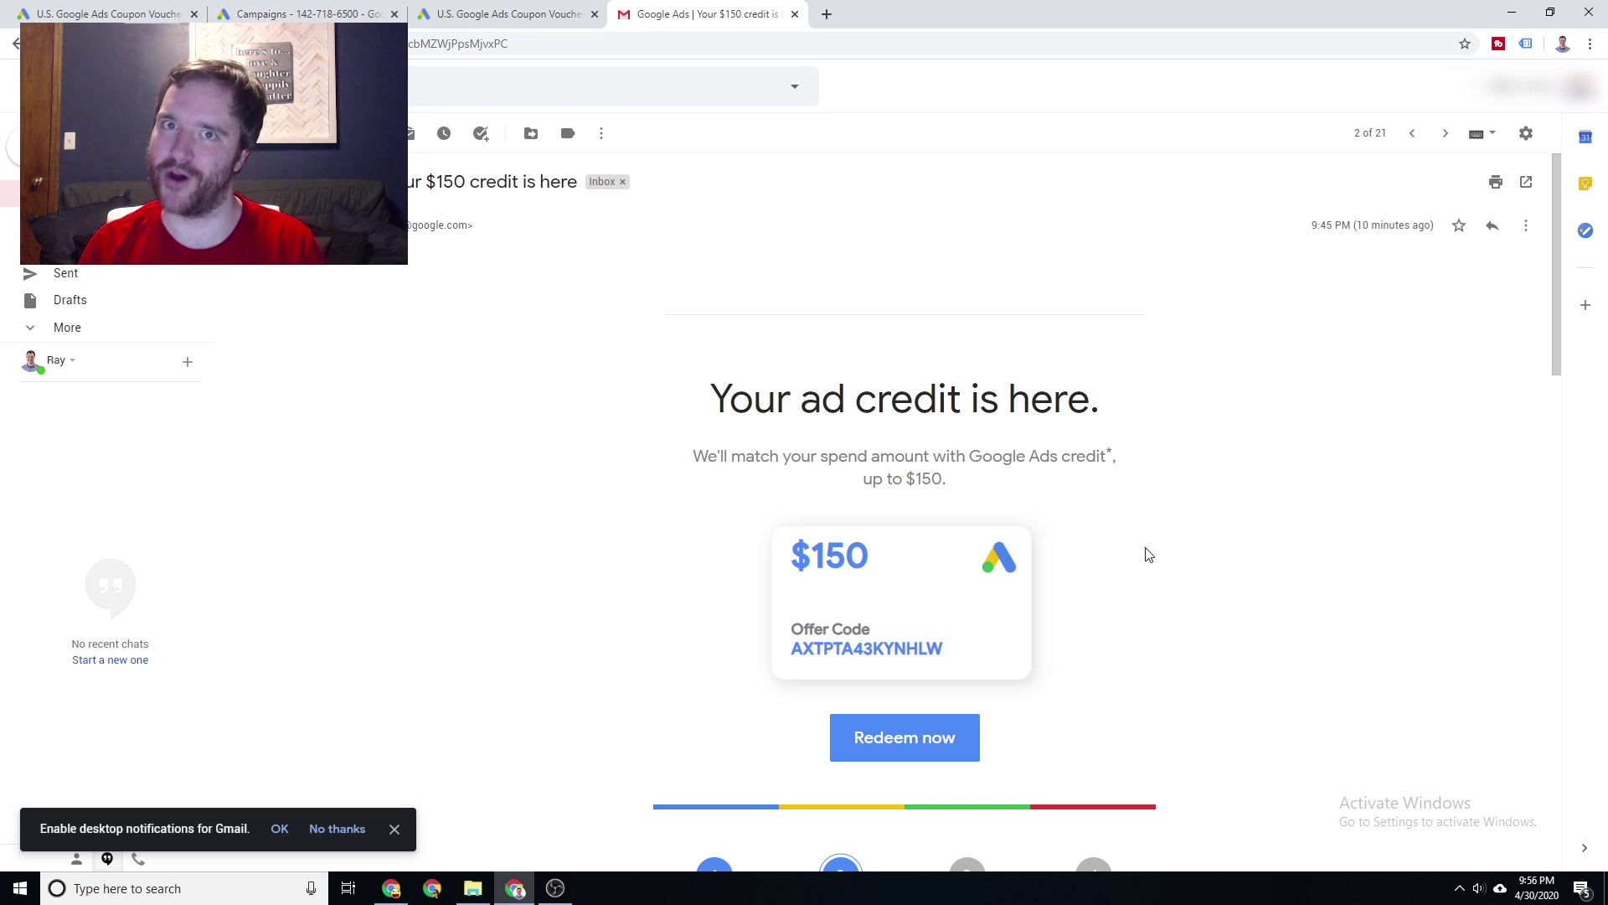
scroll(1094, 534, "down", 2)
scroll(955, 440, "down", 2)
scroll(830, 371, "down", 1)
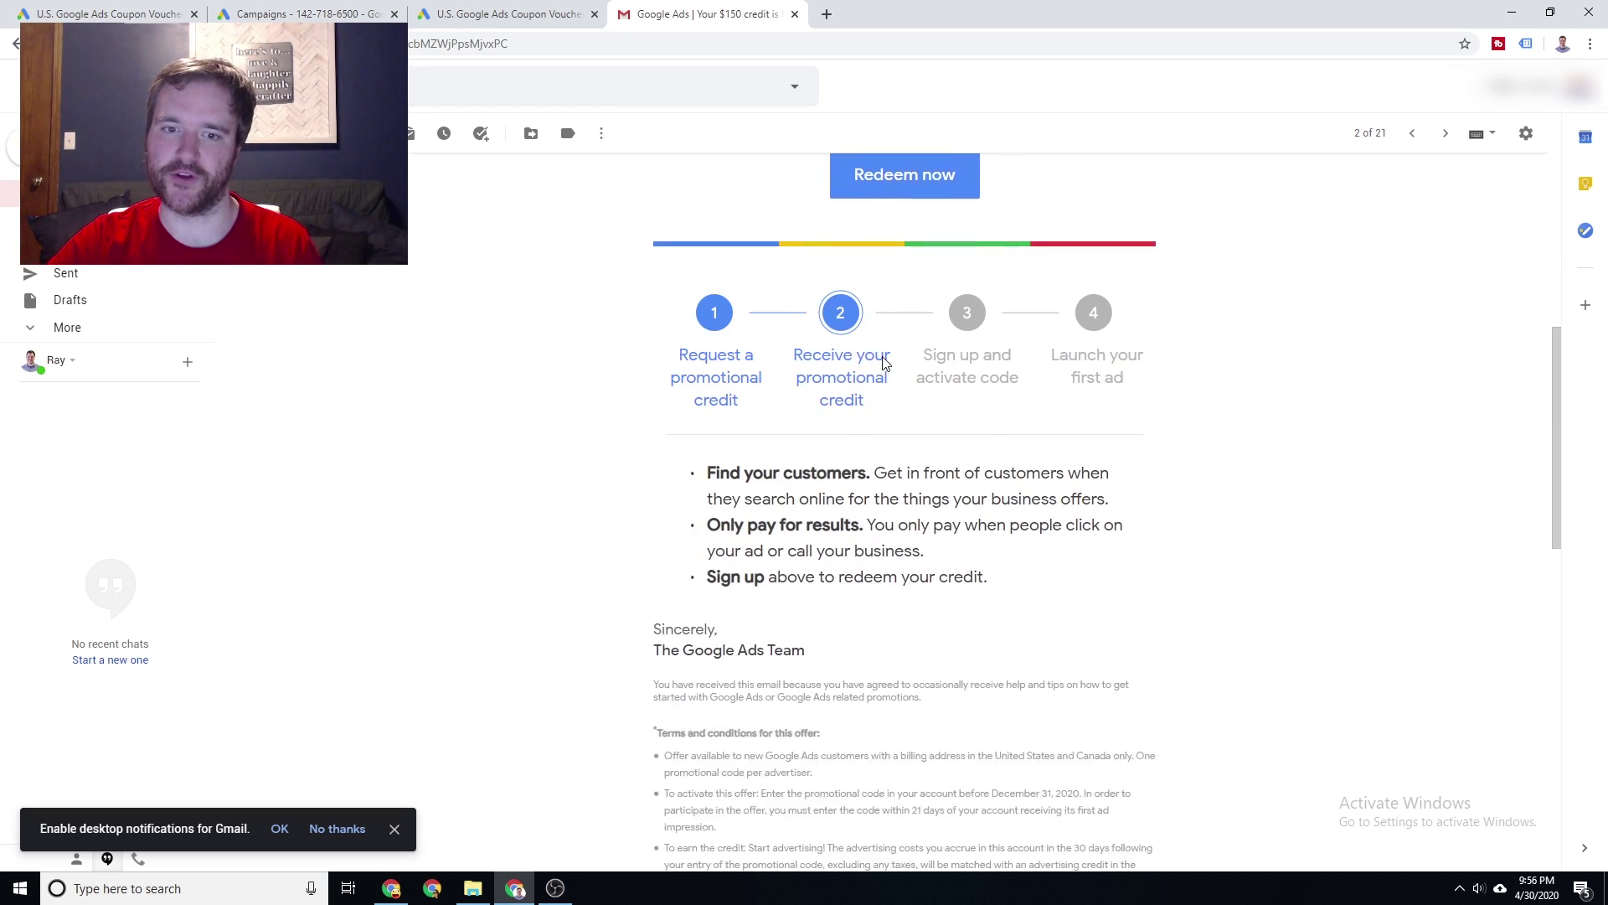
scroll(856, 443, "up", 1)
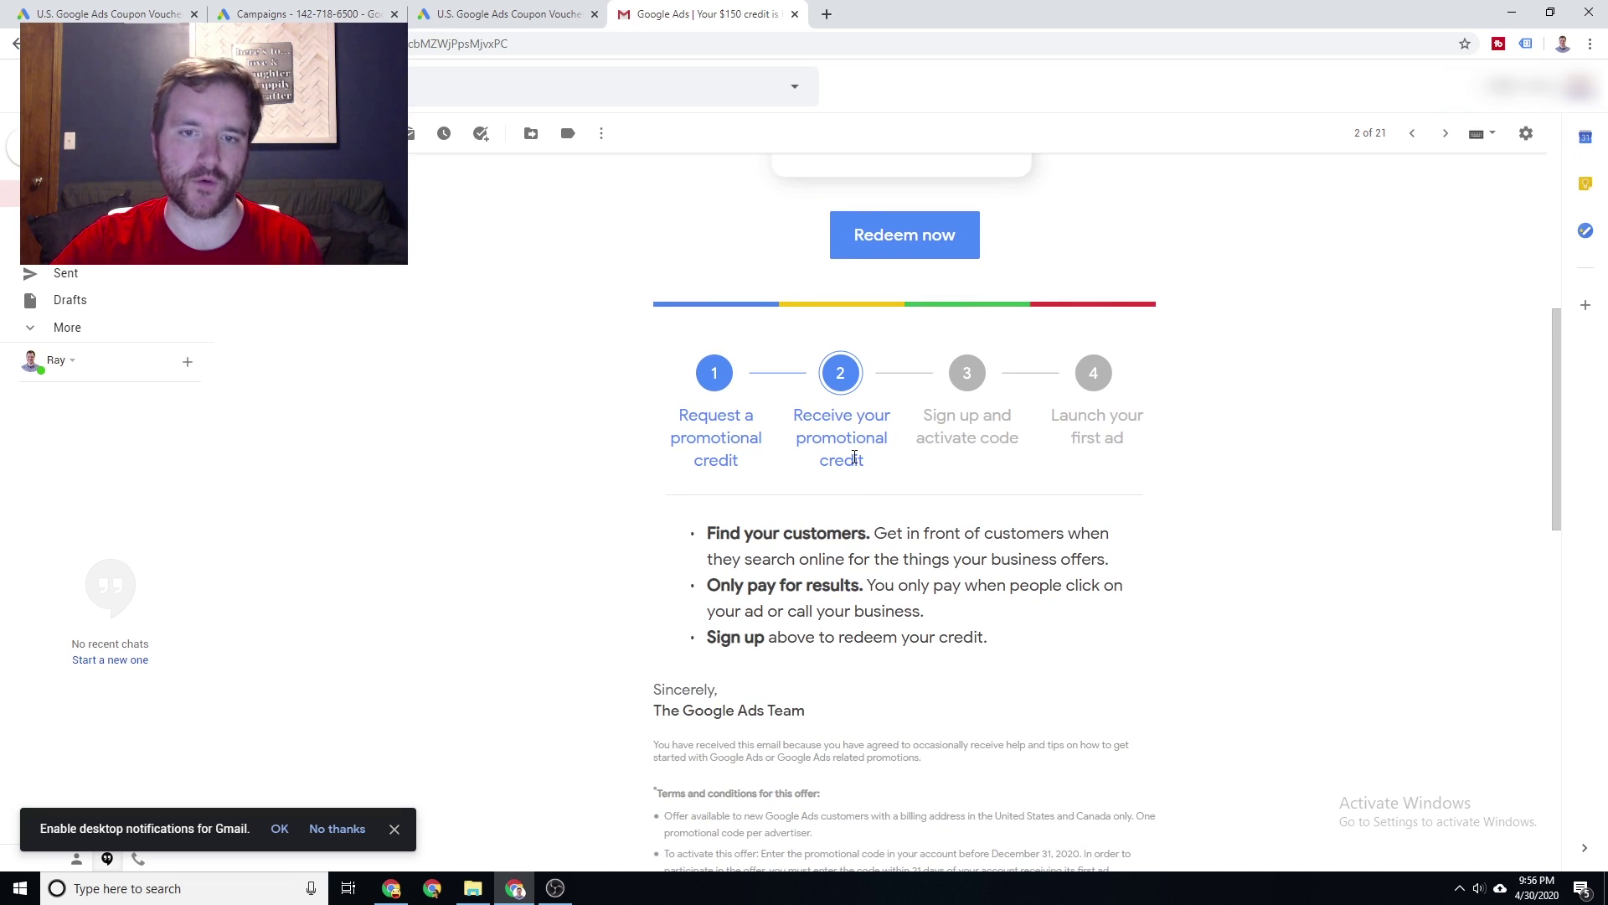
scroll(848, 453, "up", 1)
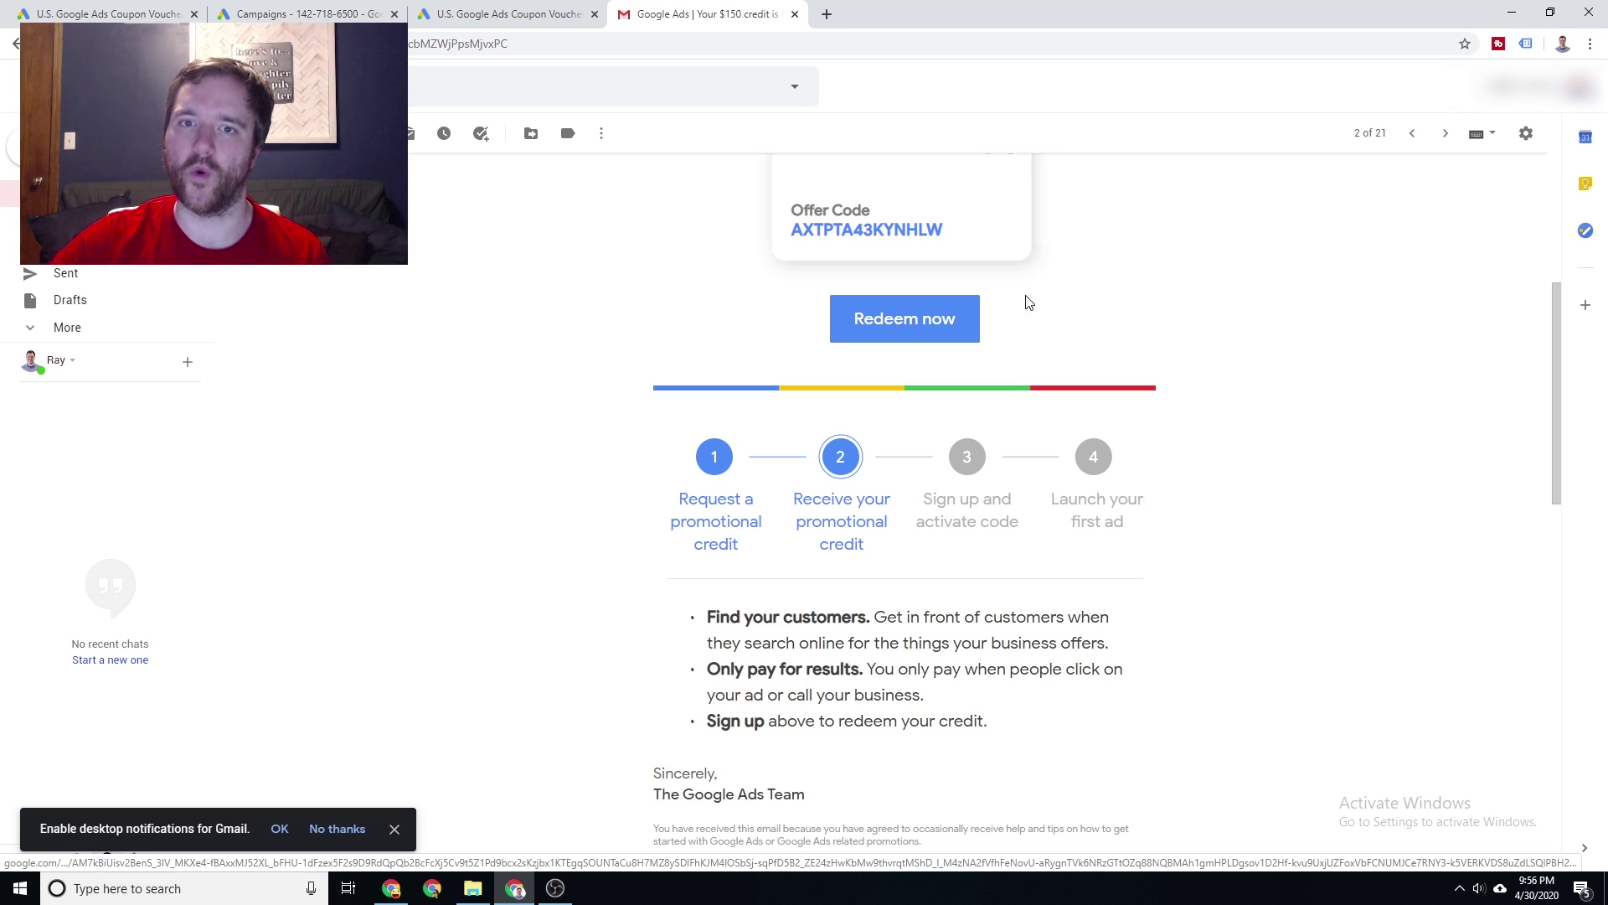
scroll(994, 237, "up", 3)
Load ads.google.com in a new tab to show the account Overview dashboard.
key("ctrl+t")
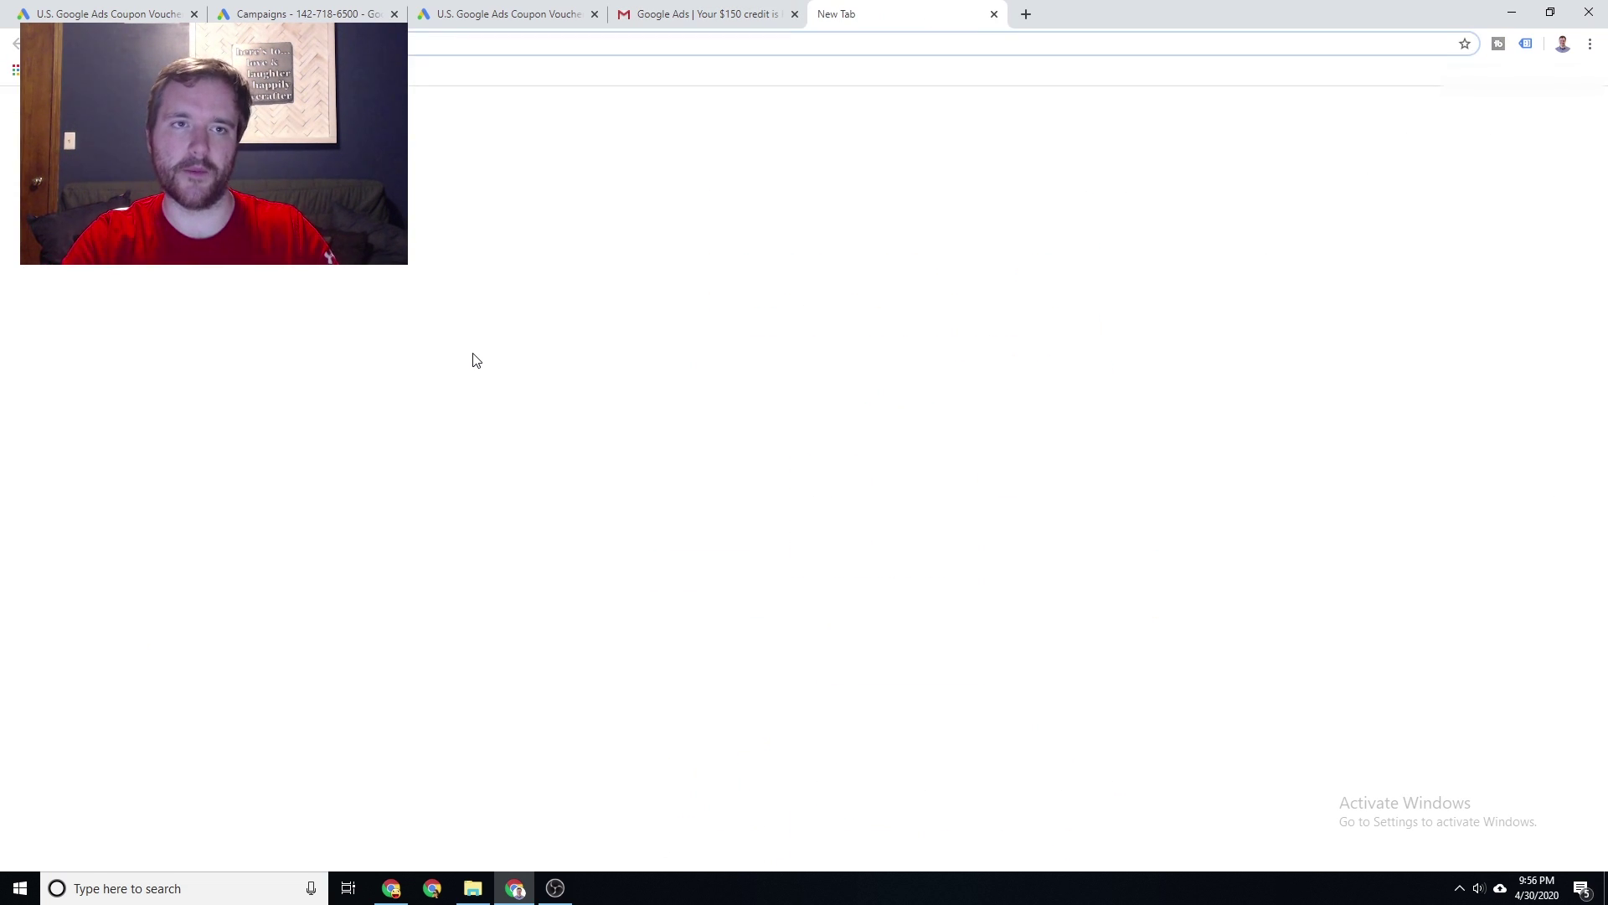
type("ads")
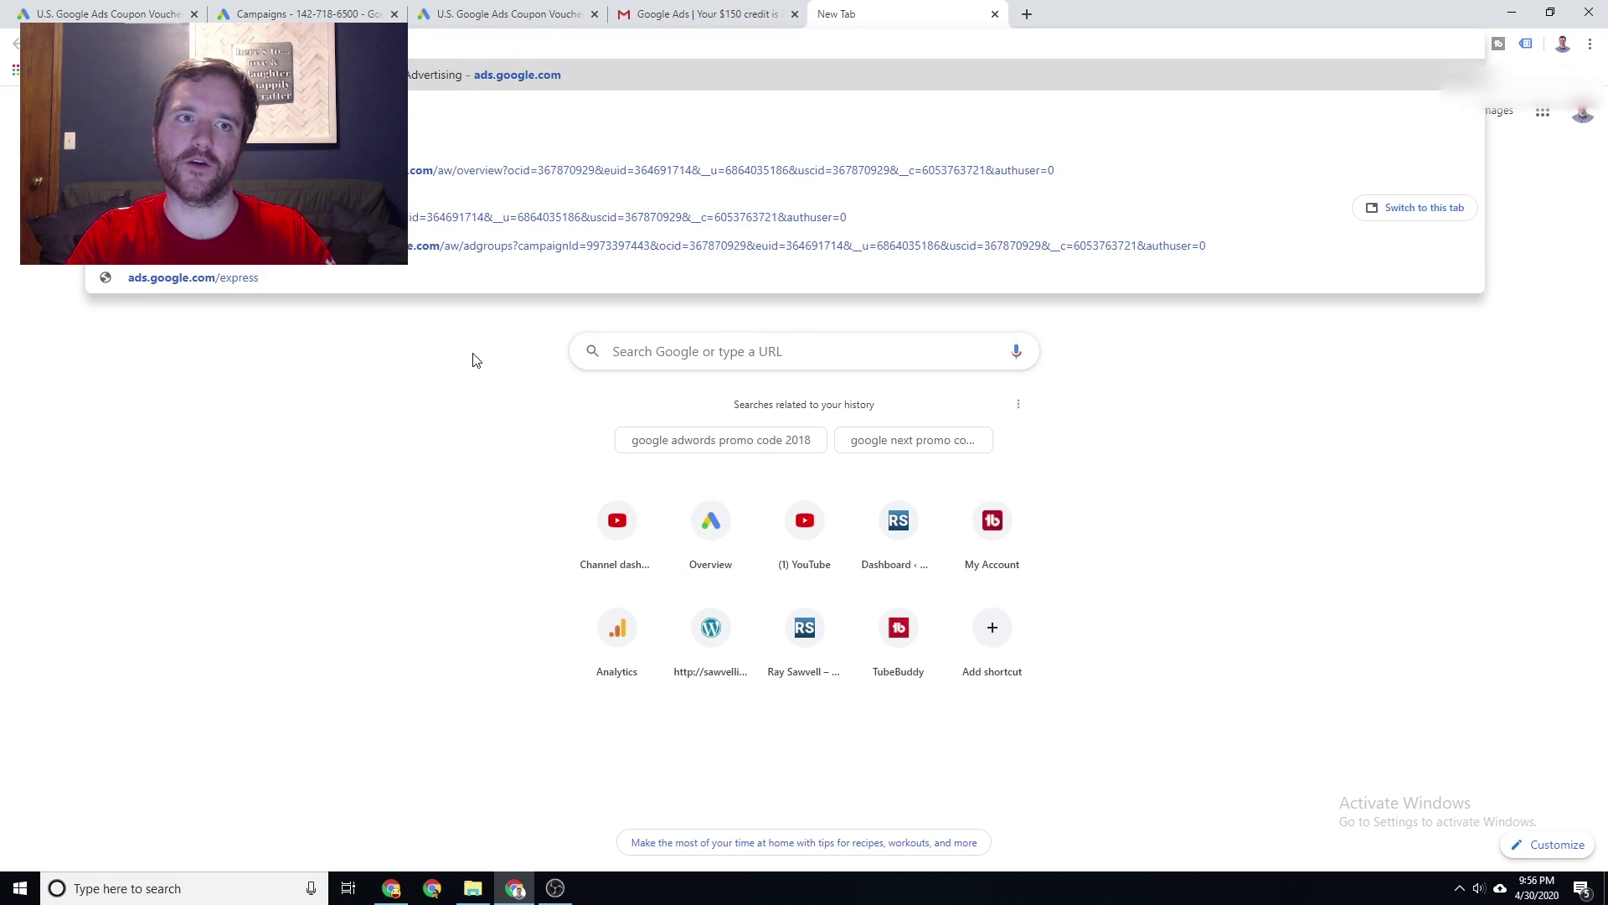
key("Return")
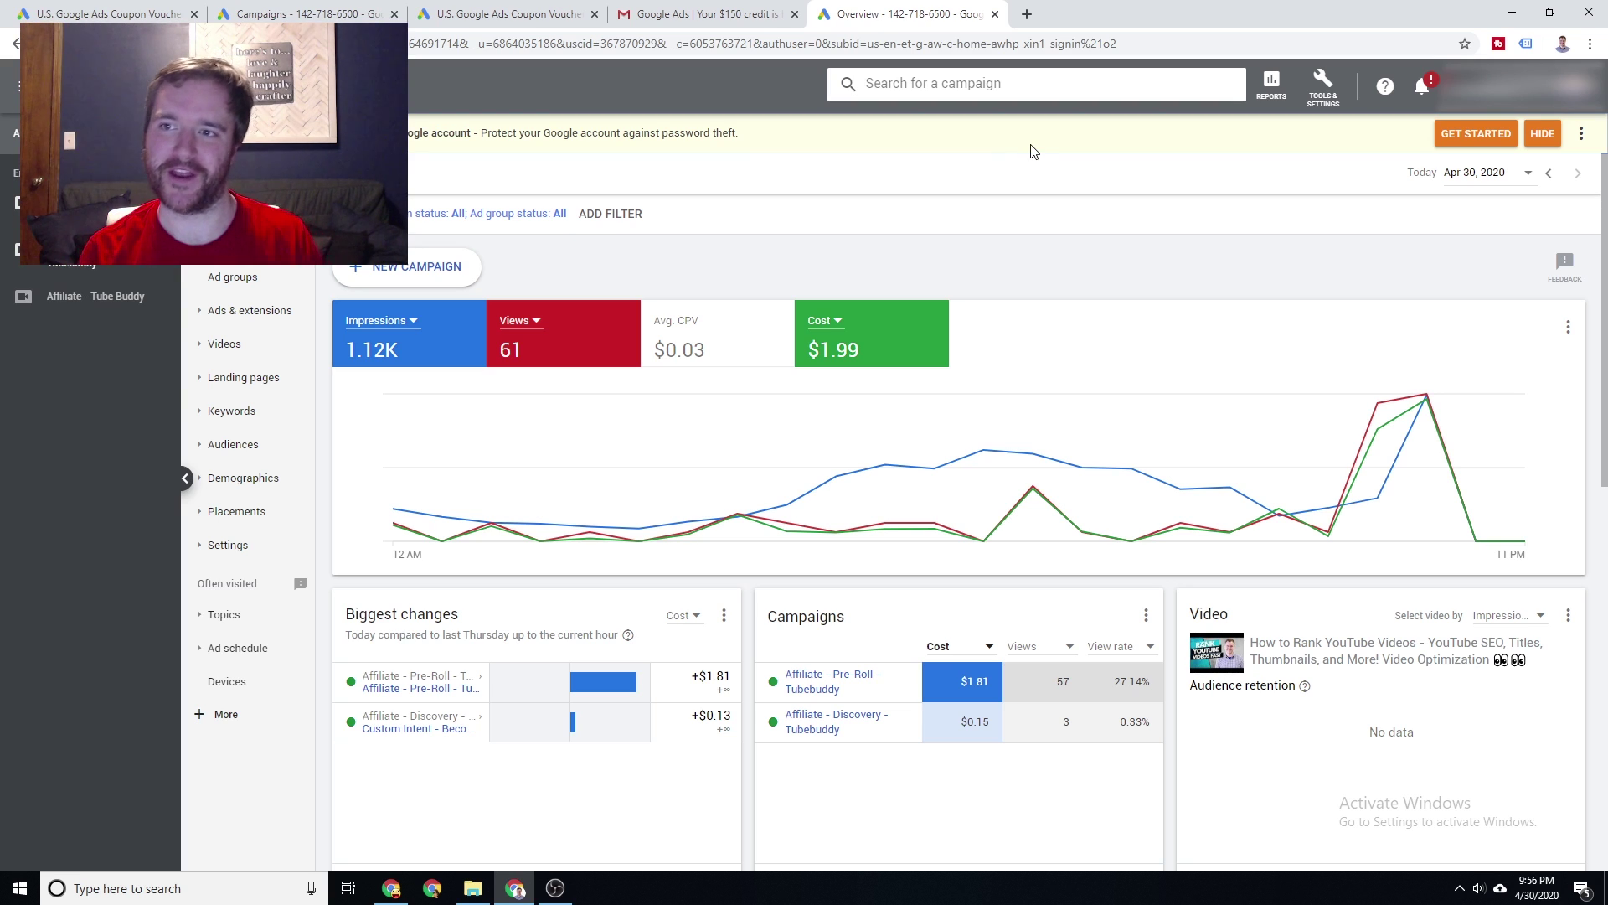
Reach the billing payment Settings page via Tools & Settings and Billing summary.
left_click(1331, 83)
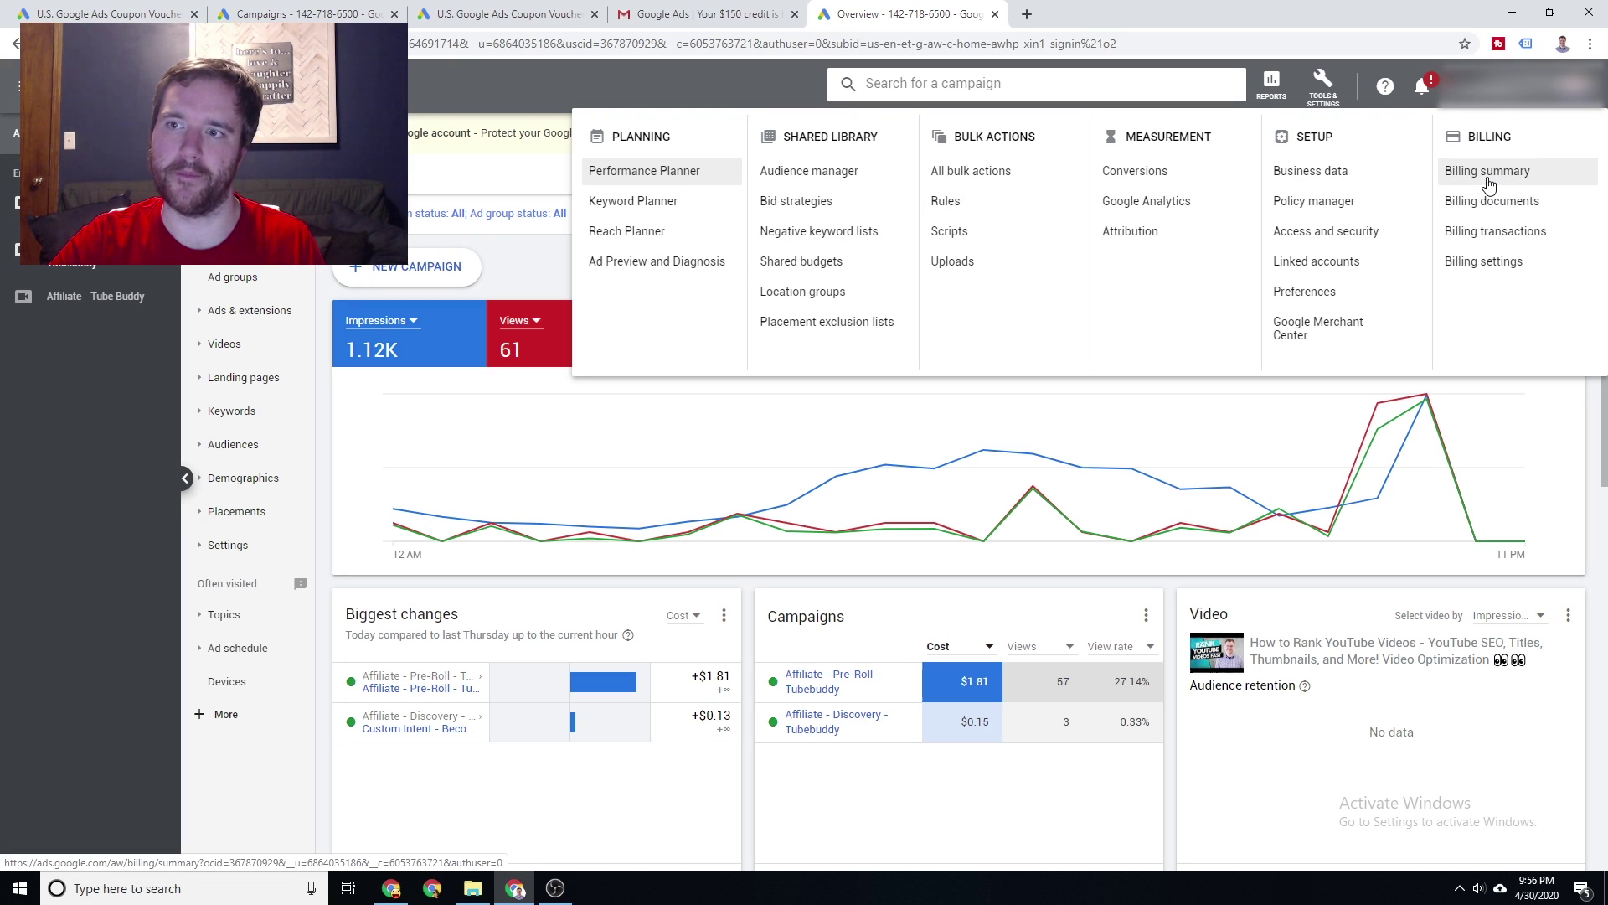
left_click(1555, 175)
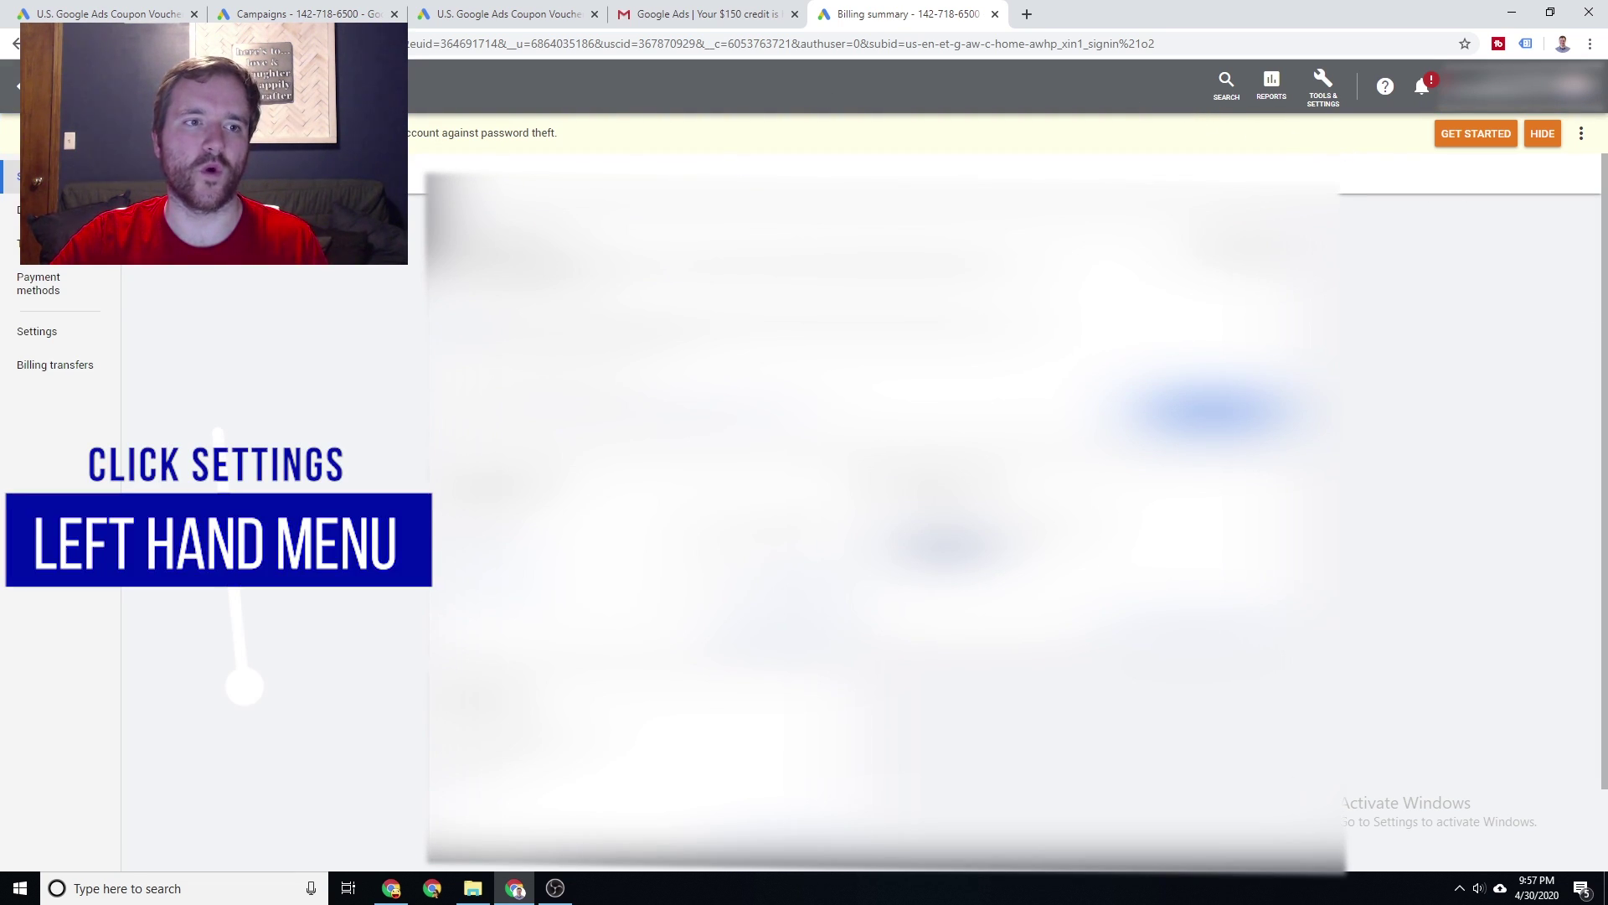
left_click(73, 332)
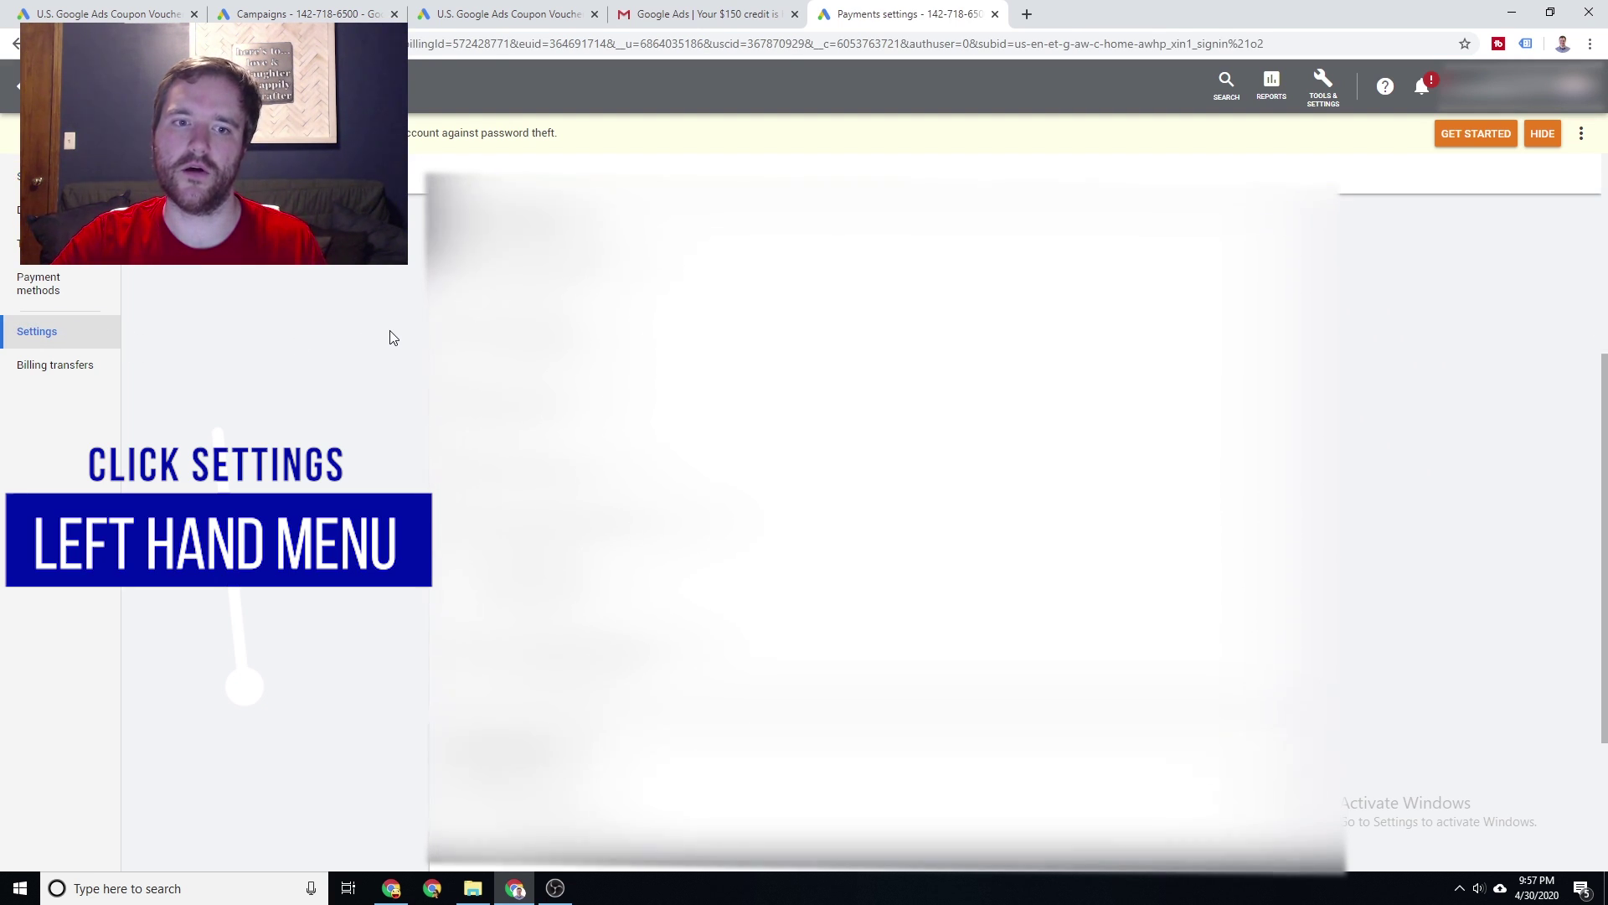
scroll(389, 339, "down", 5)
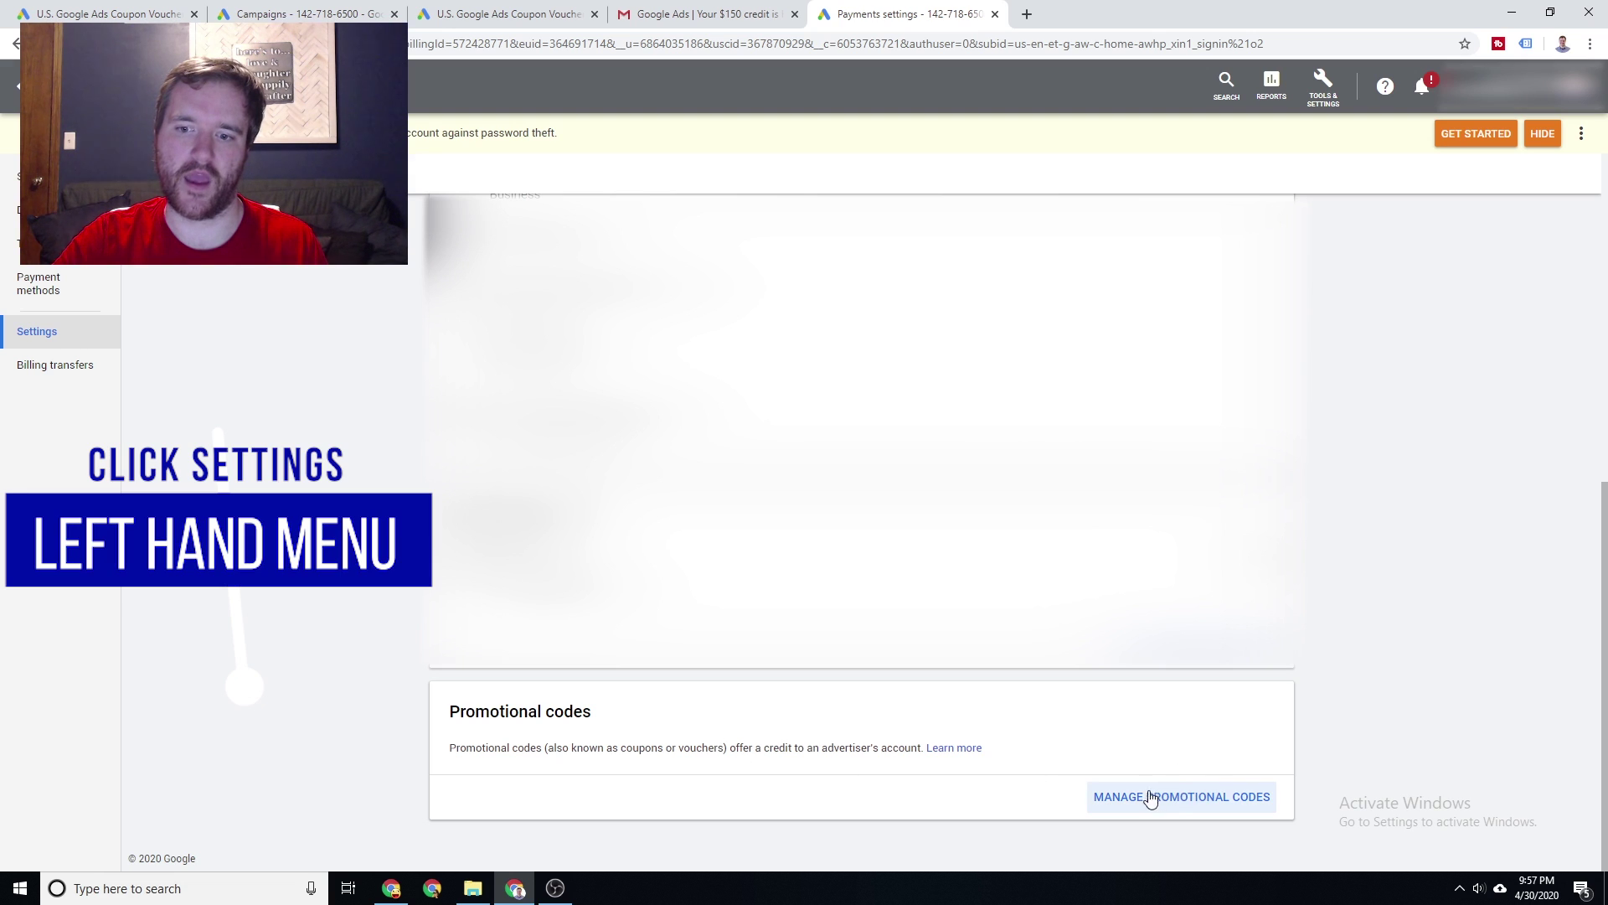
Open the Add a promotional code form via Manage Promotional Codes.
left_click(1204, 797)
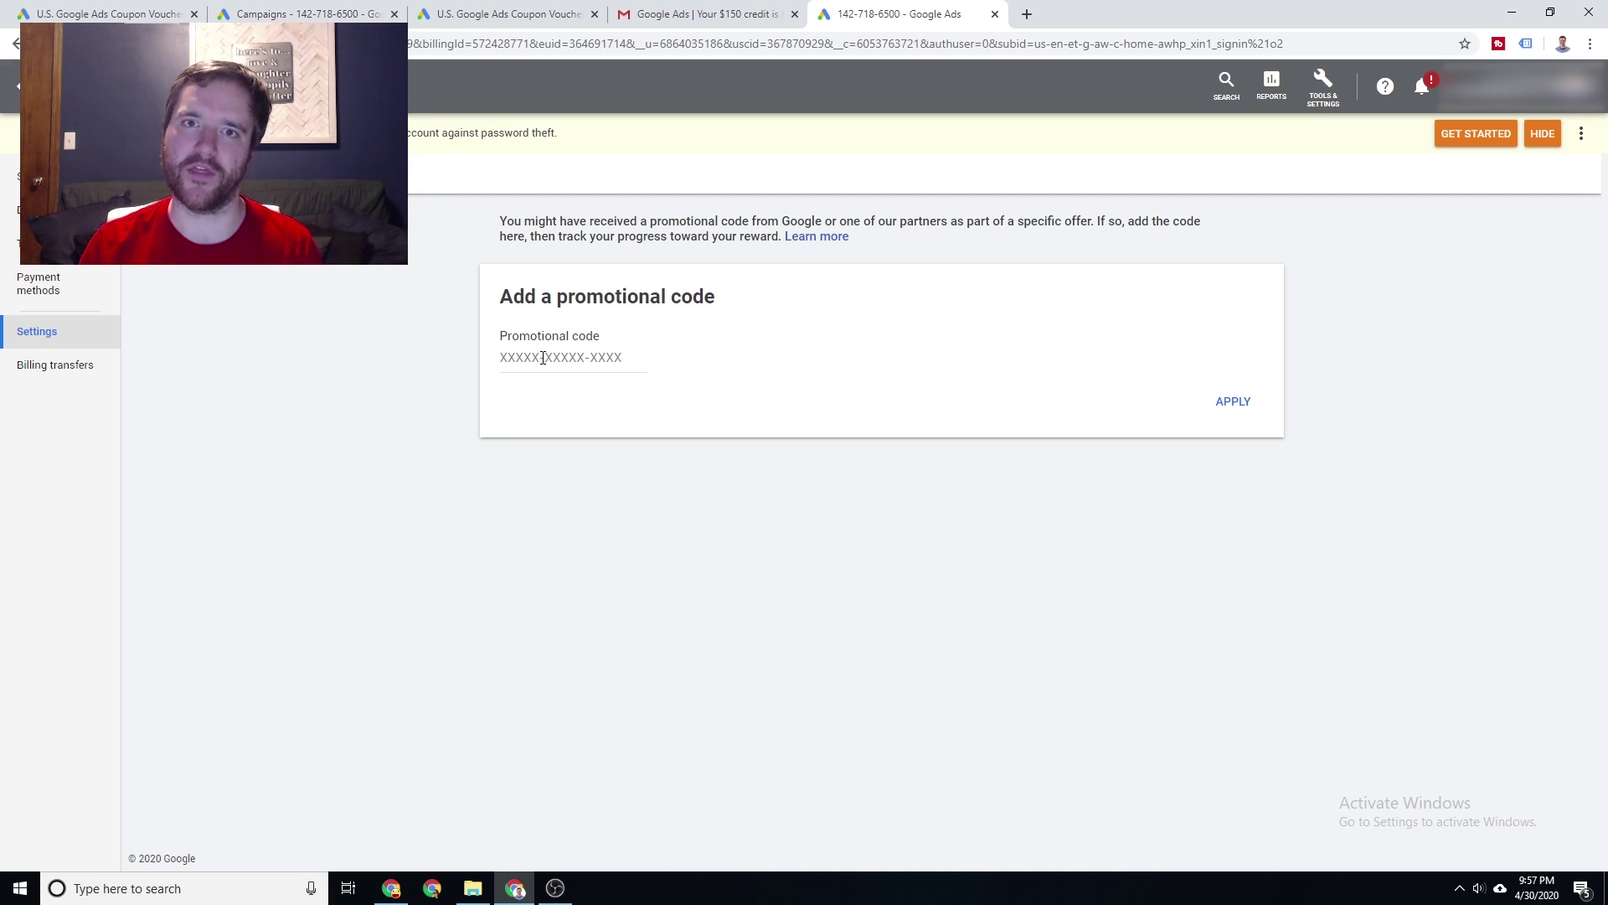
left_click(497, 14)
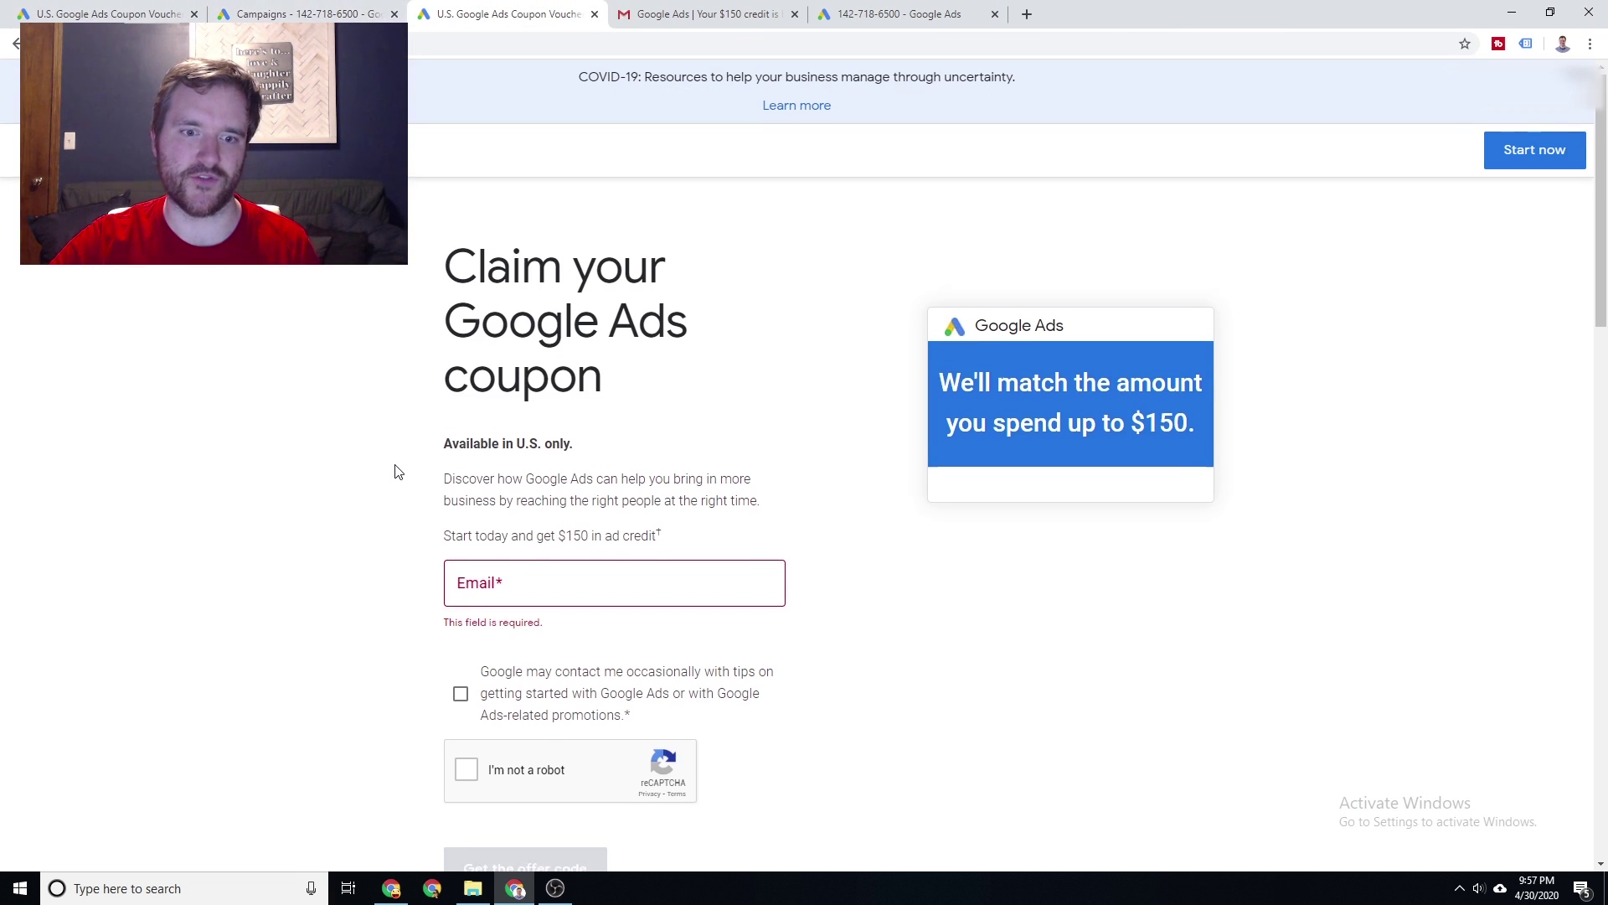
scroll(397, 472, "down", 3)
scroll(434, 456, "down", 3)
scroll(424, 442, "down", 2)
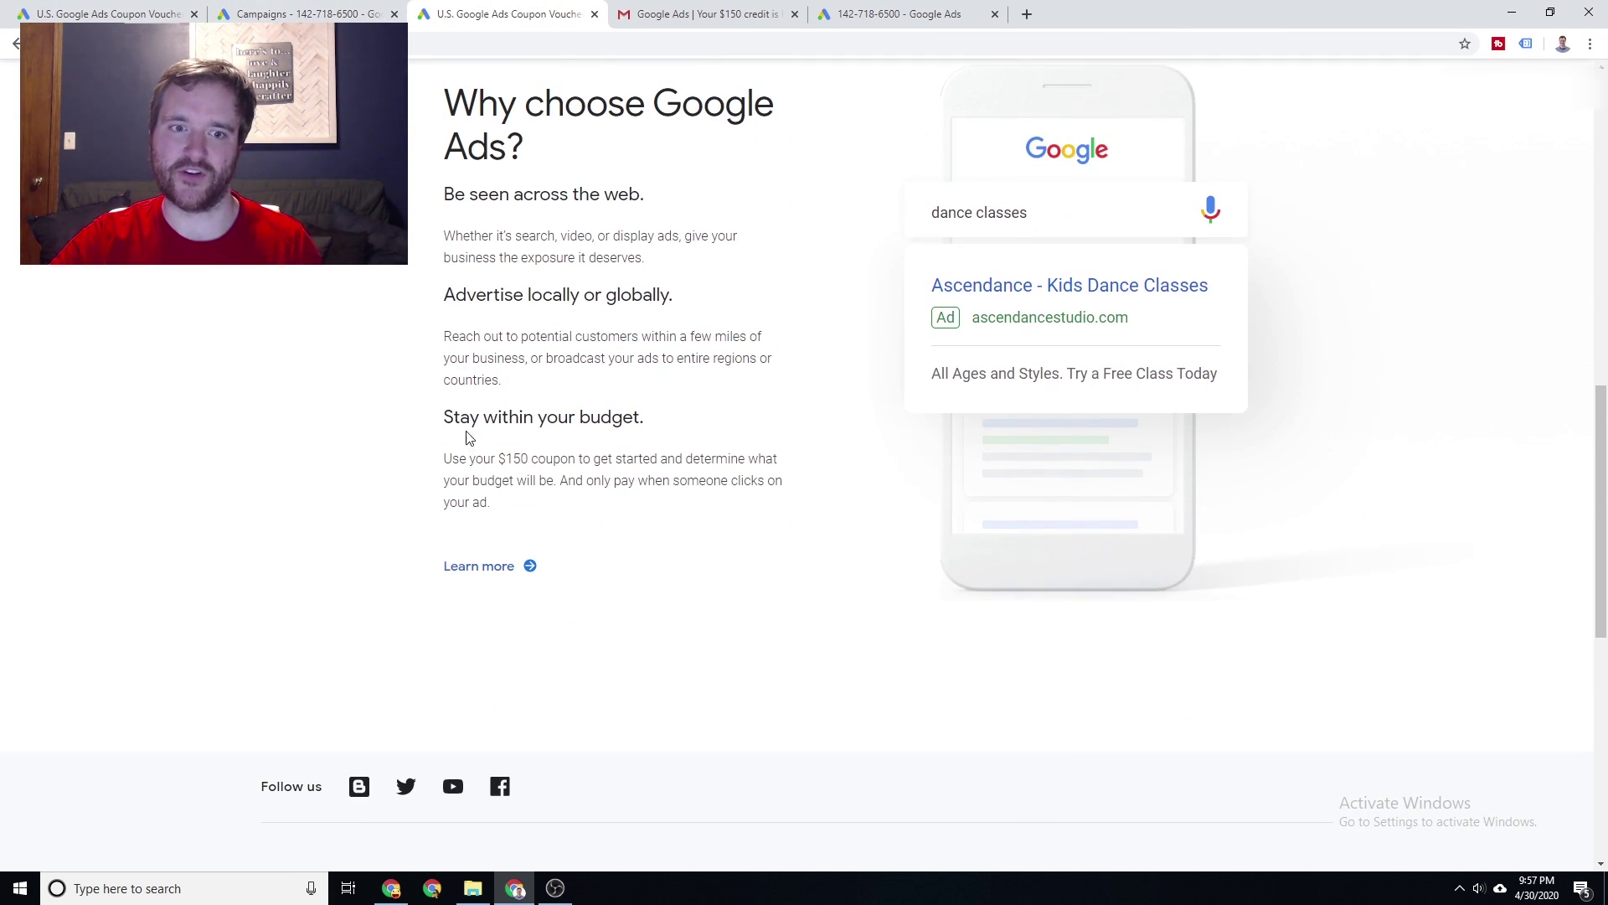
left_click(483, 568)
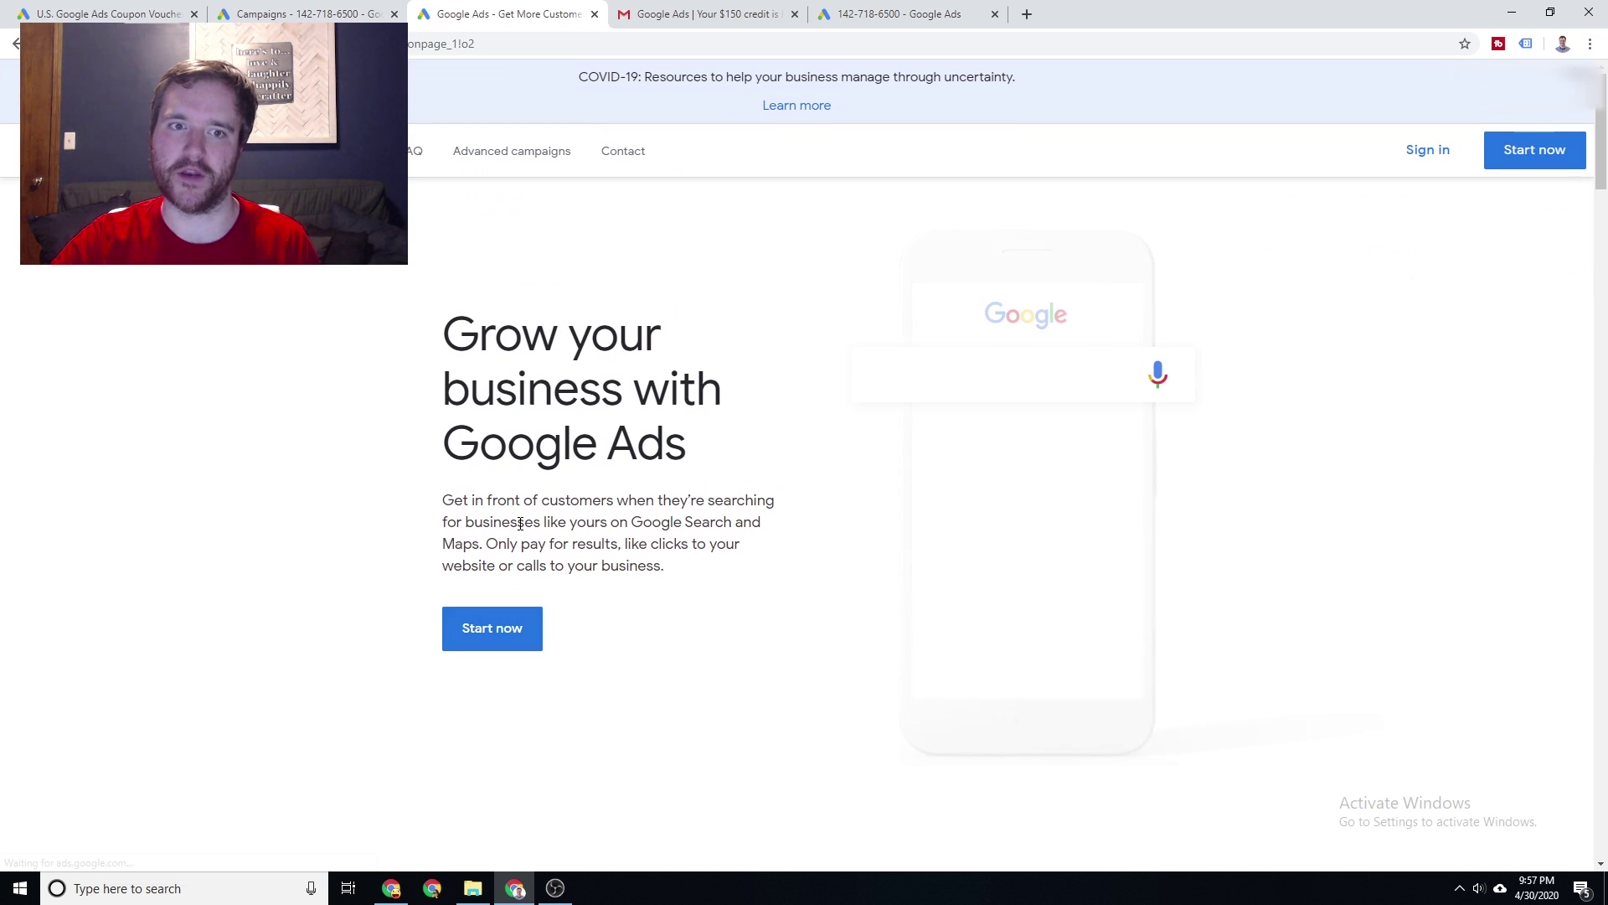
left_click(12, 45)
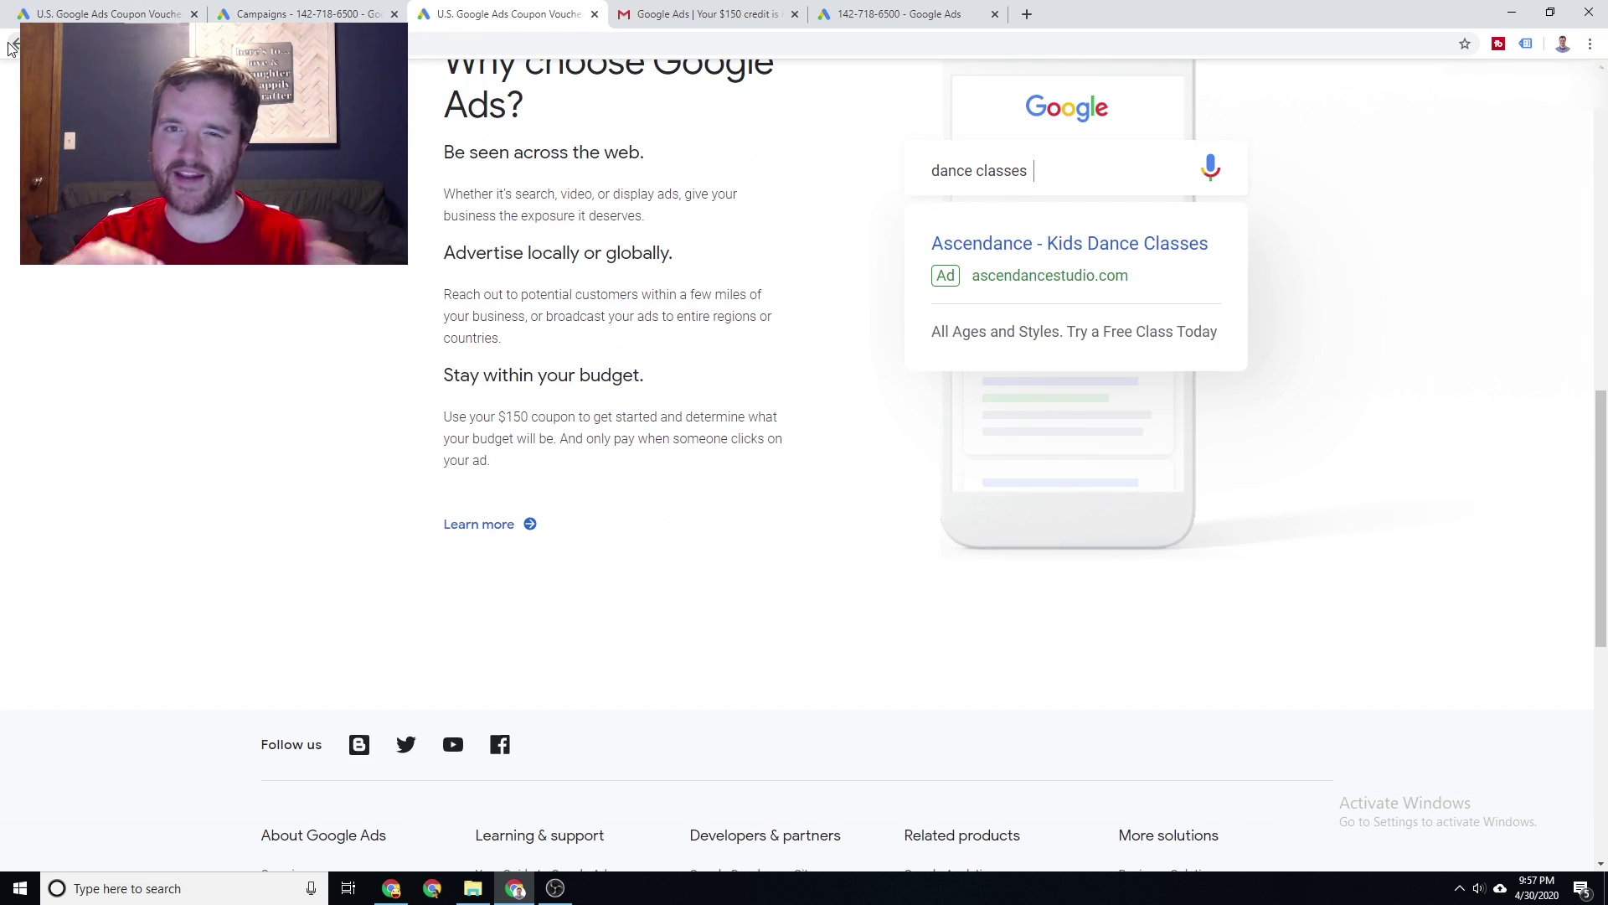
scroll(583, 536, "up", 1)
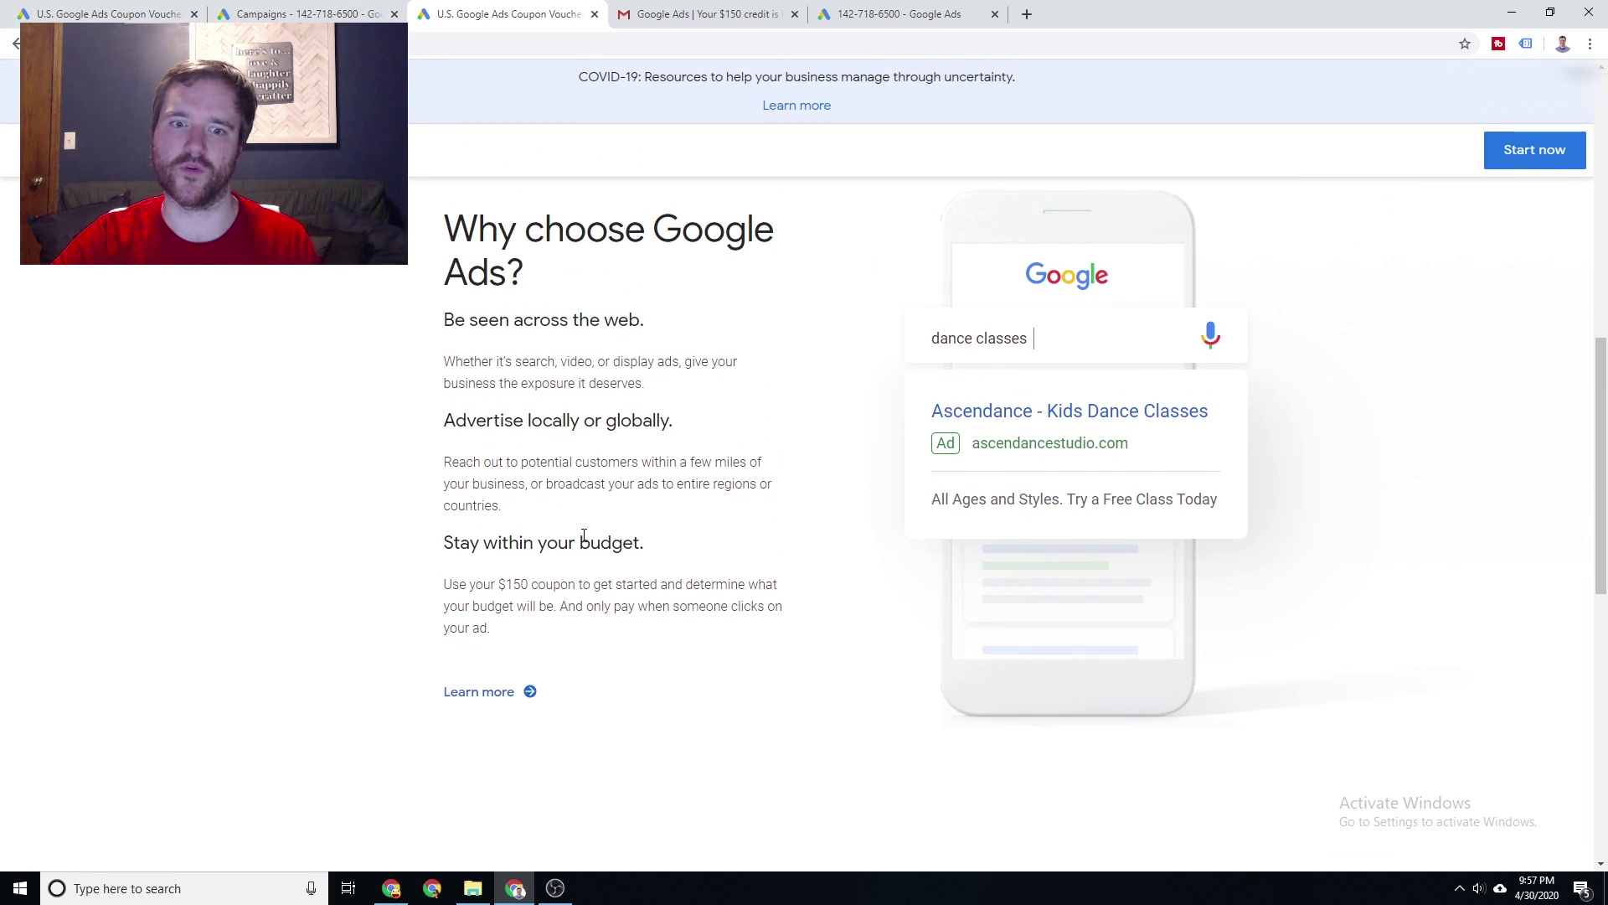
left_click_drag(470, 607, 548, 607)
left_click(551, 603)
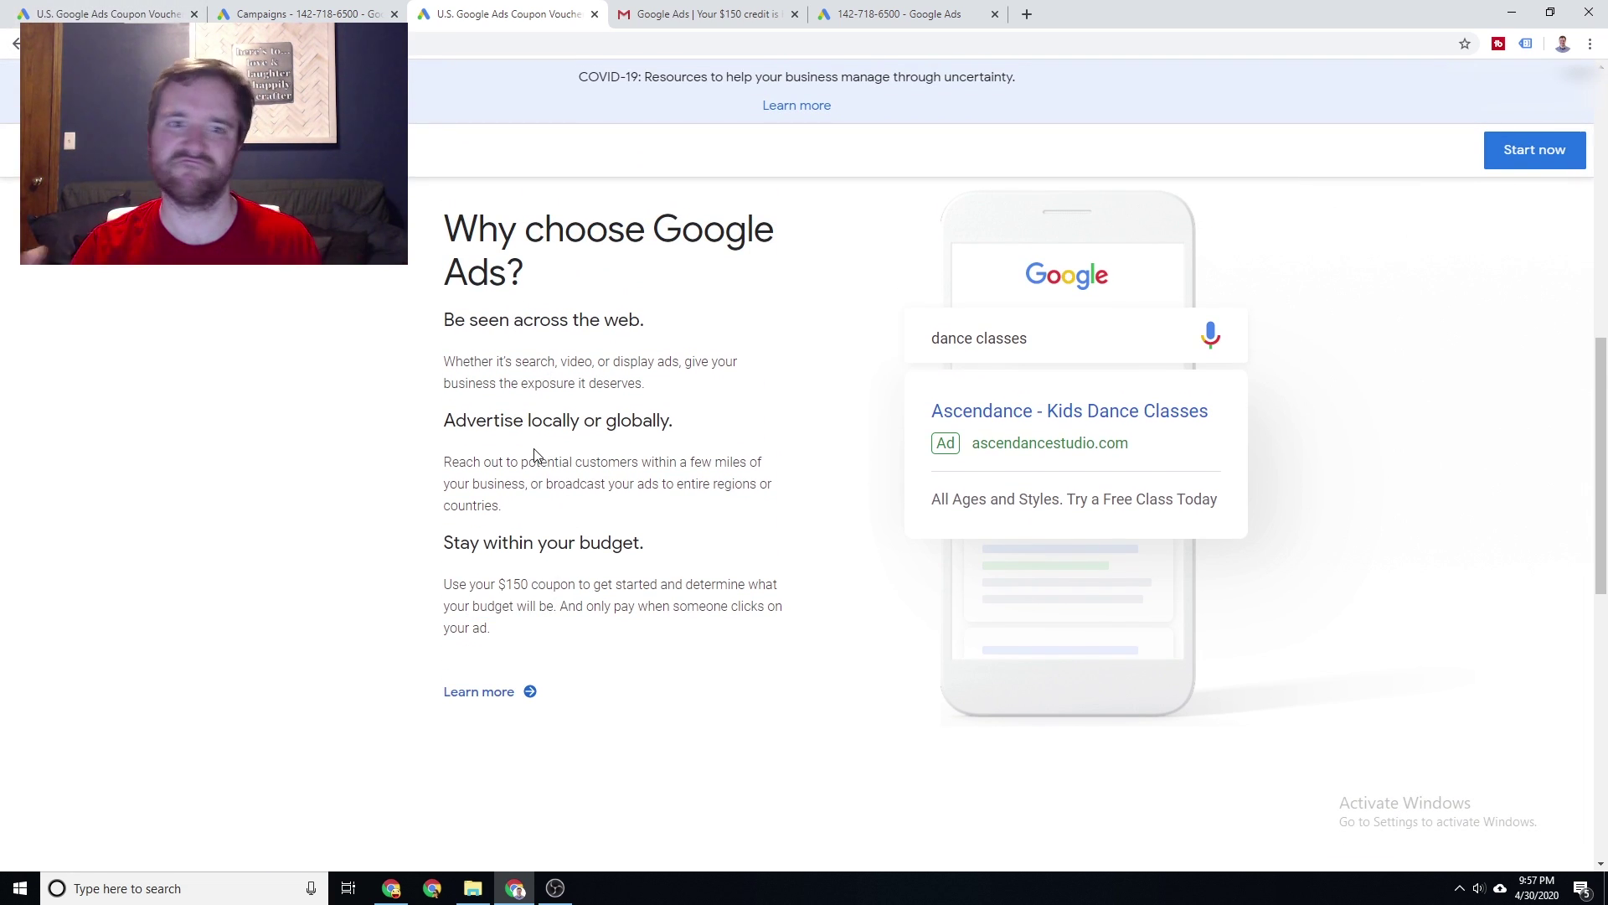